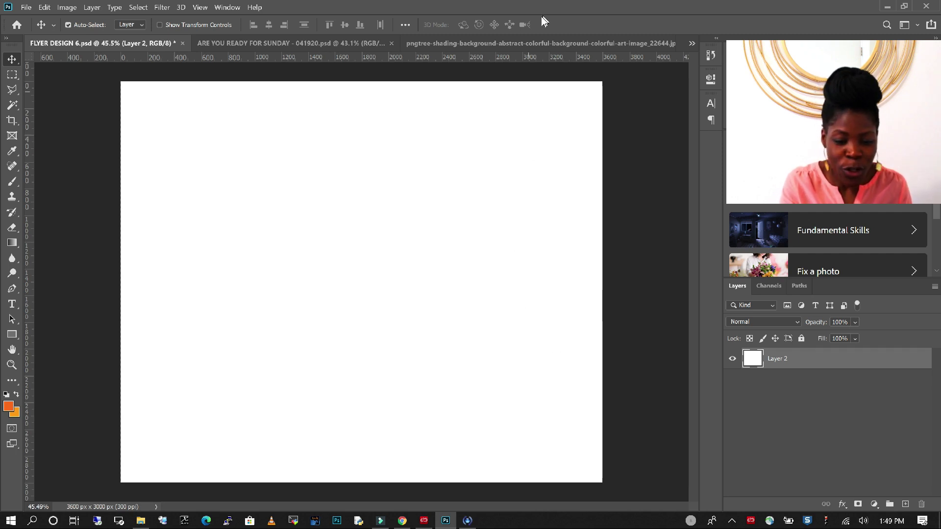
- Copy the purple abstract image into the flyer, scale it to fill the canvas, and add an empty layer above it
click(539, 43)
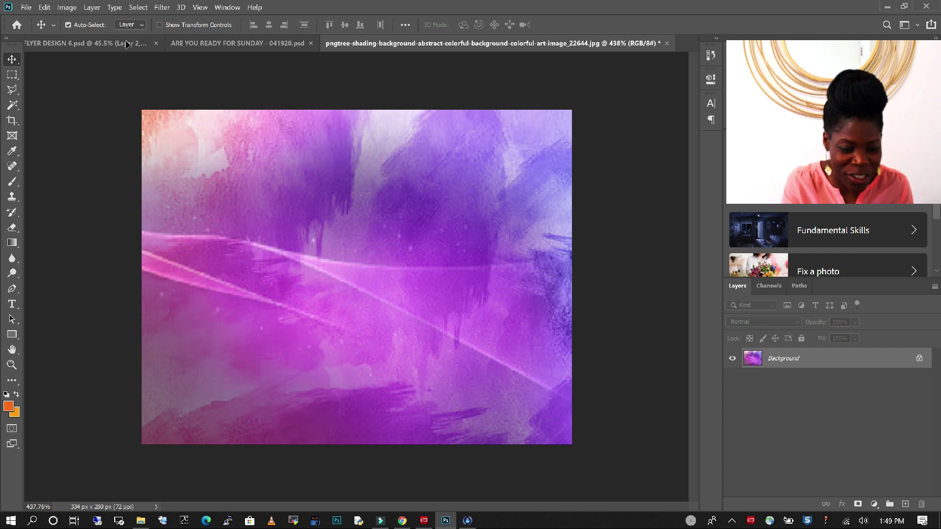
drag(126, 44, 149, 472)
key(ctrl)
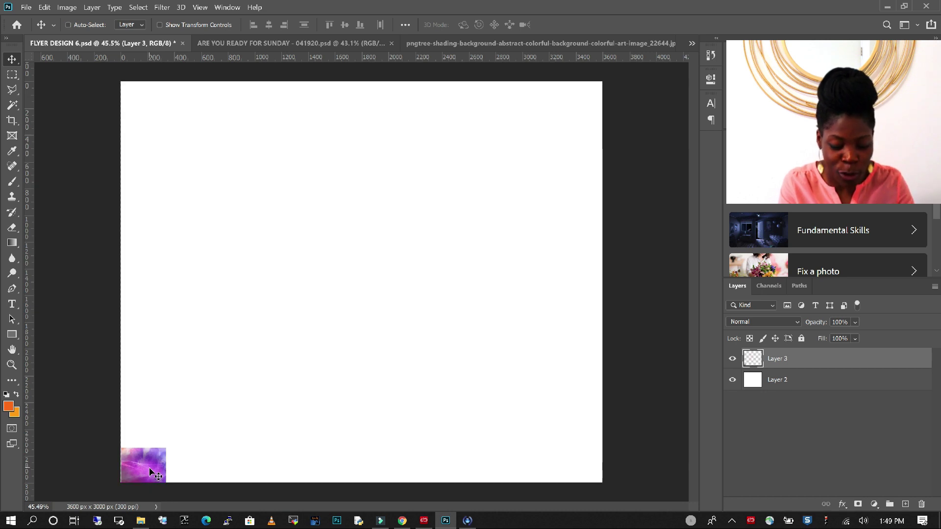
key(ctrl+t)
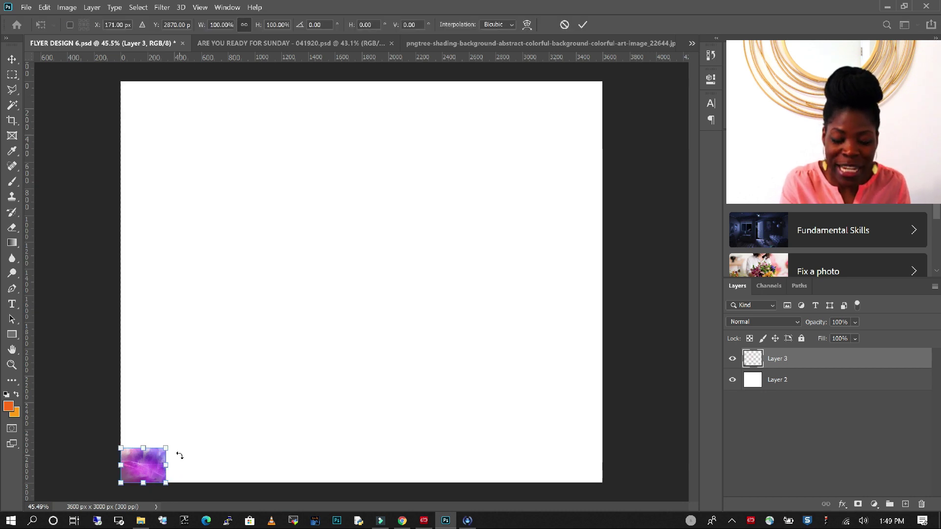
drag(165, 448, 708, 179)
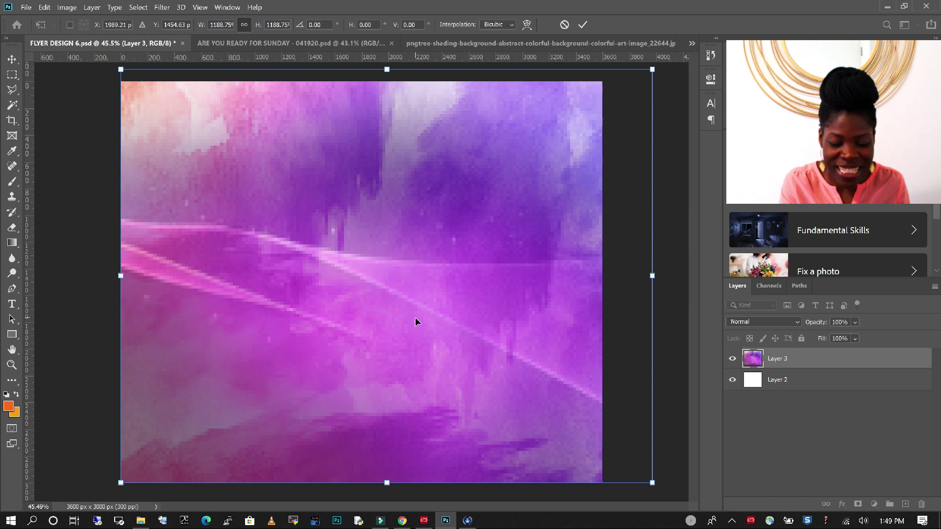
key(Return)
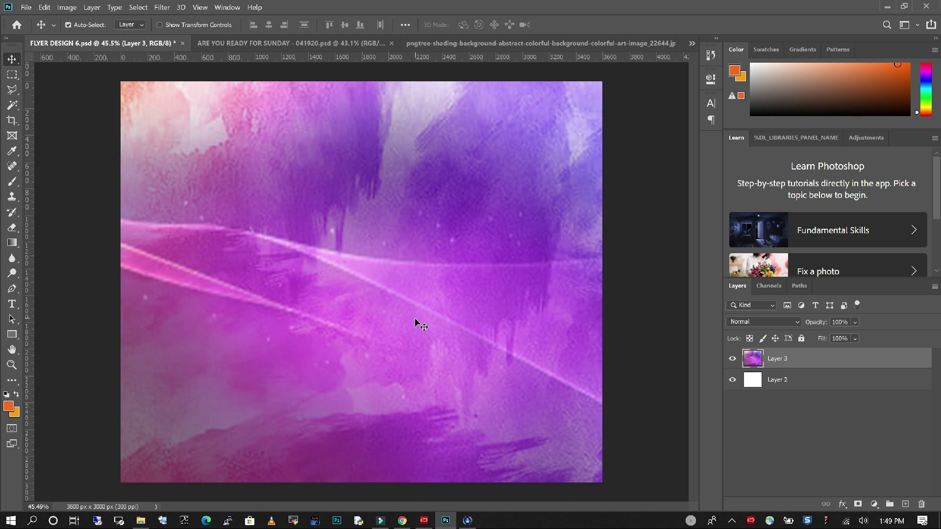
click(905, 506)
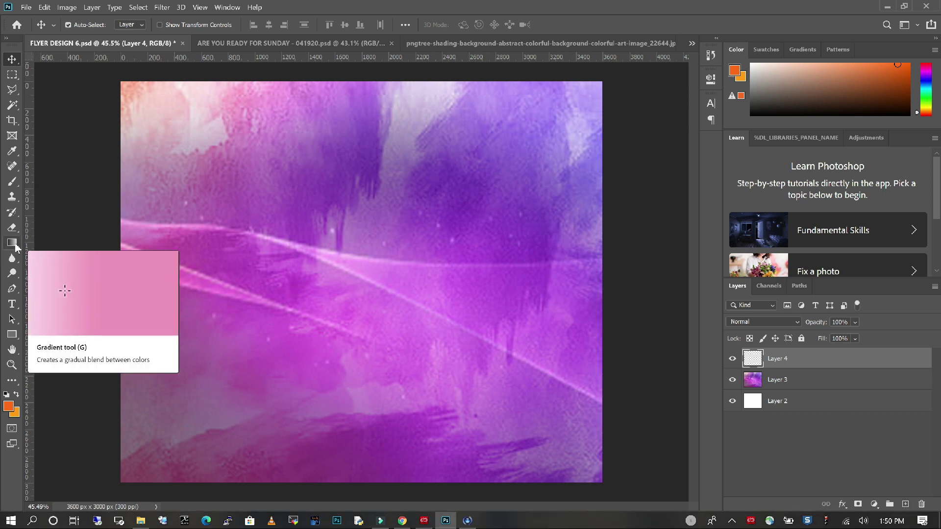
- Fill a tall rectangular selection over the canvas's left side with an upward orange gradient
click(17, 247)
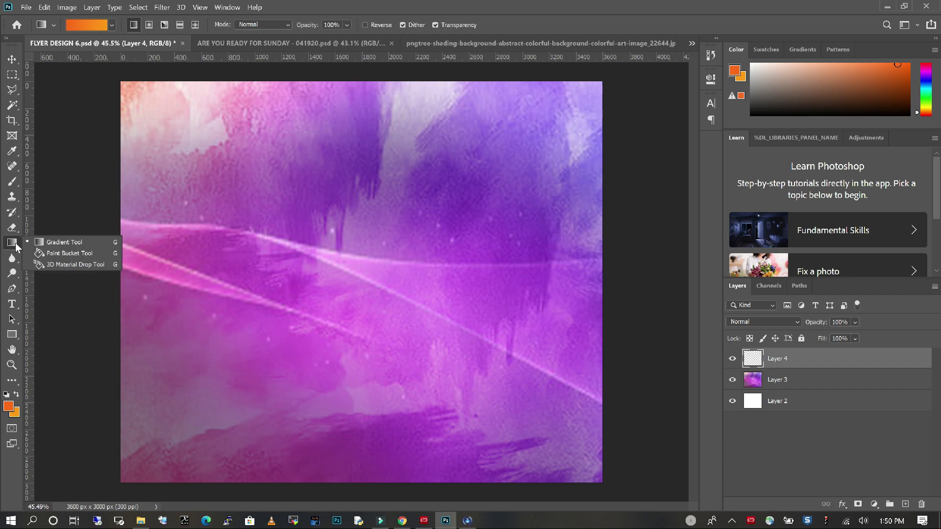
click(66, 243)
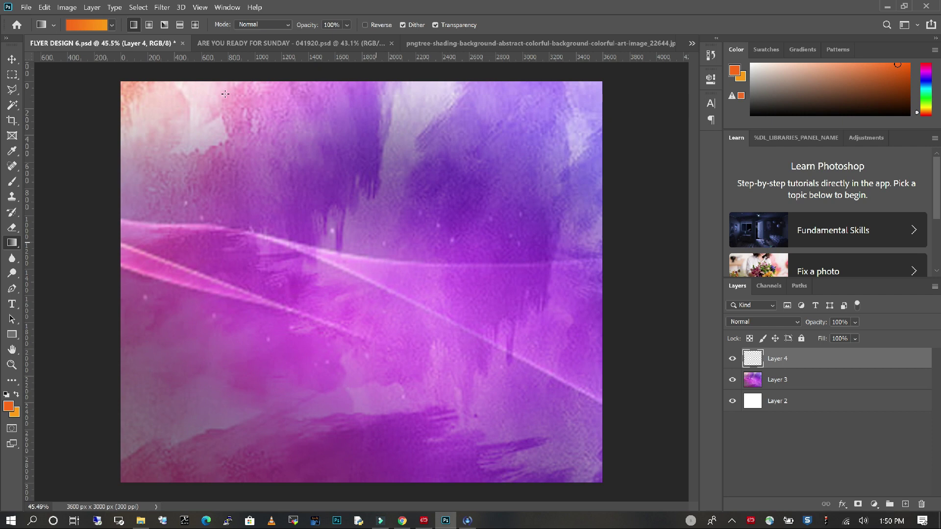
click(12, 76)
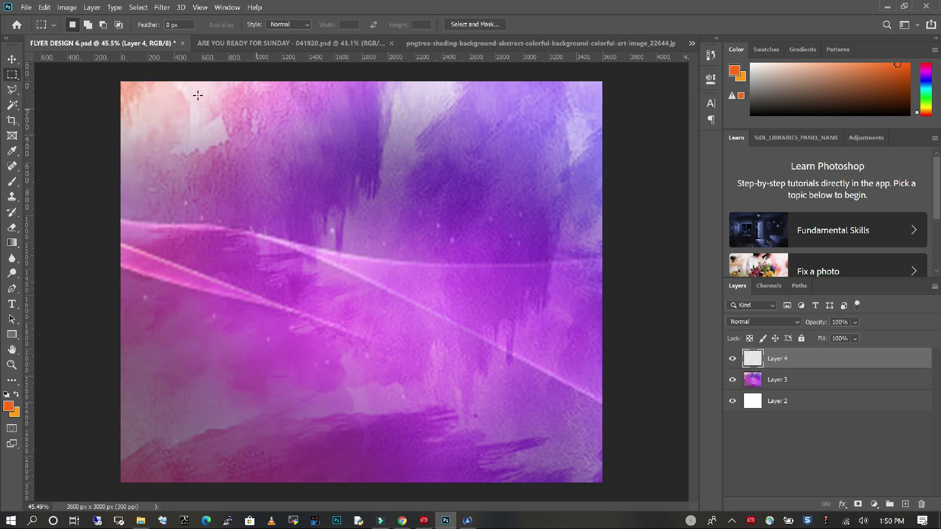
drag(121, 82, 460, 506)
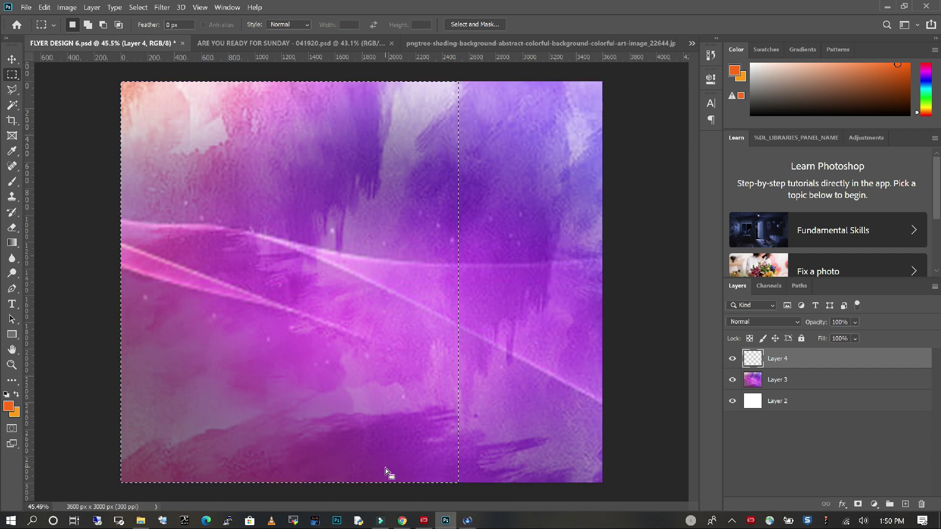
click(12, 244)
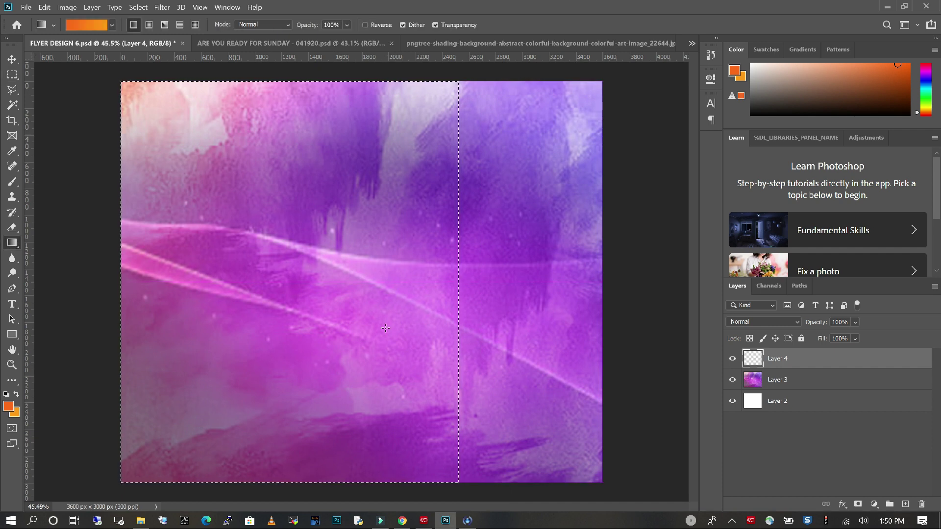
drag(292, 439, 289, 269)
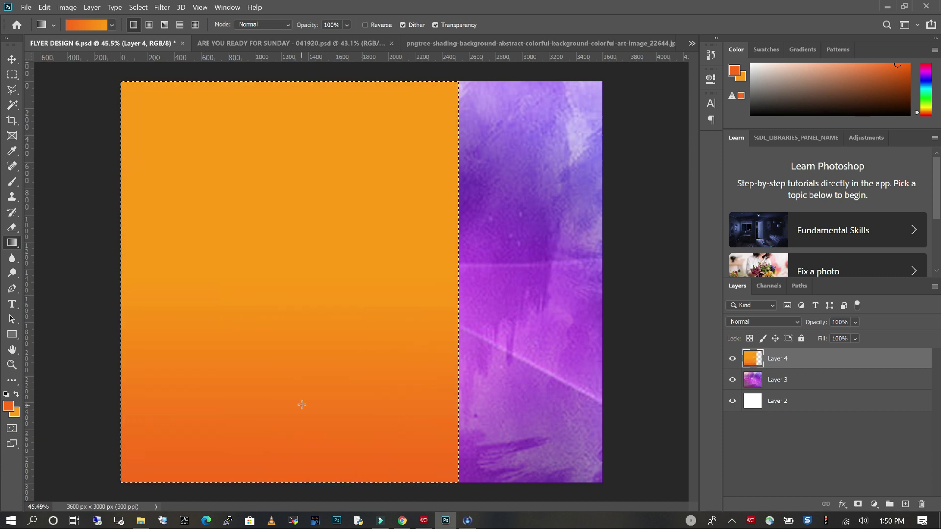
- Redraw the orange gradient with a higher transition and deselect the rectangle
drag(301, 401, 306, 289)
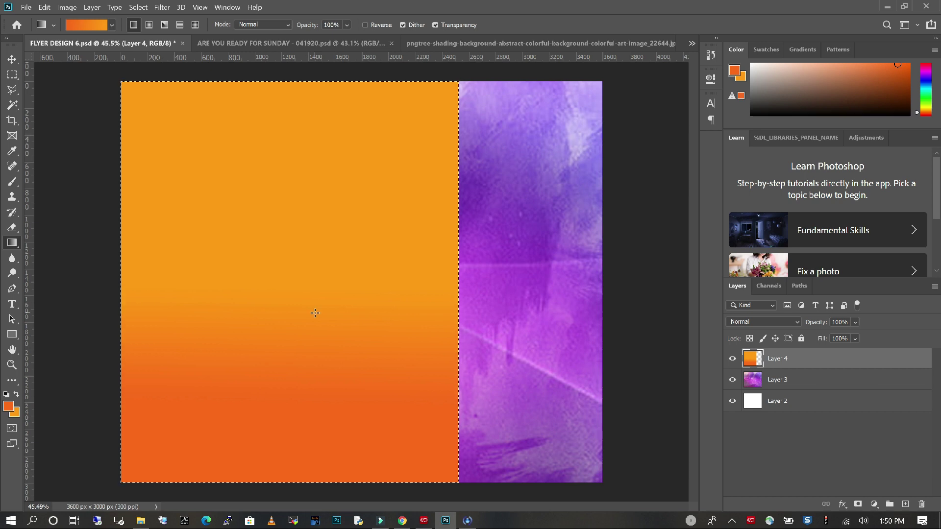
key(ctrl+d)
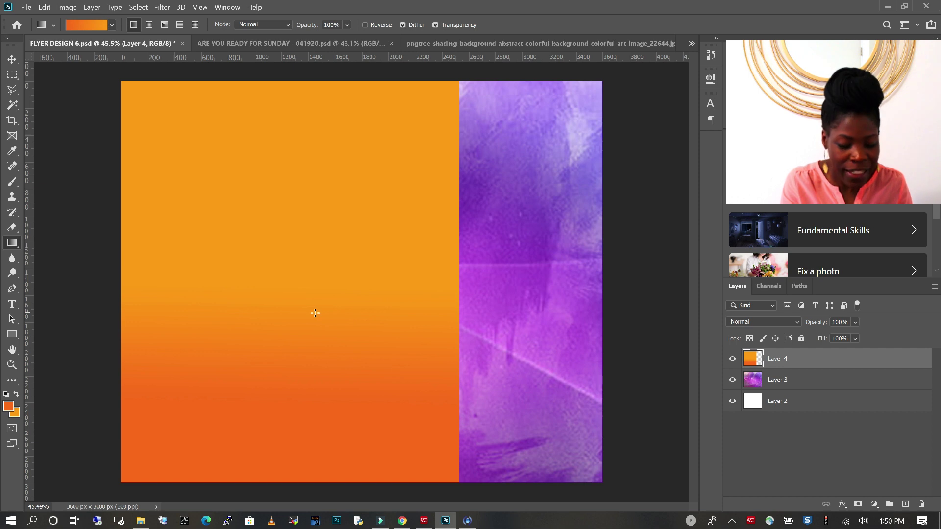
key(ctrl+t)
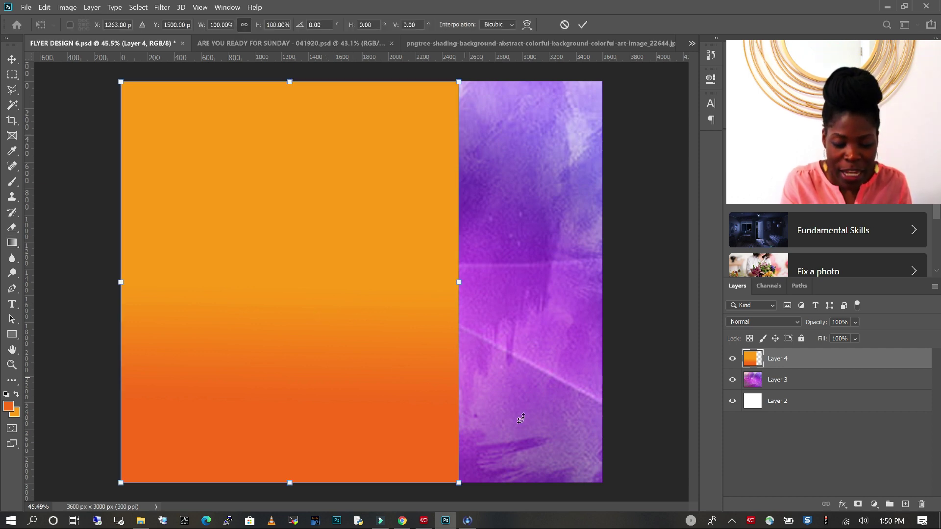
- Rotate the orange panel about 22°, stretch it taller, and shift it right and down
key(ctrl+minus)
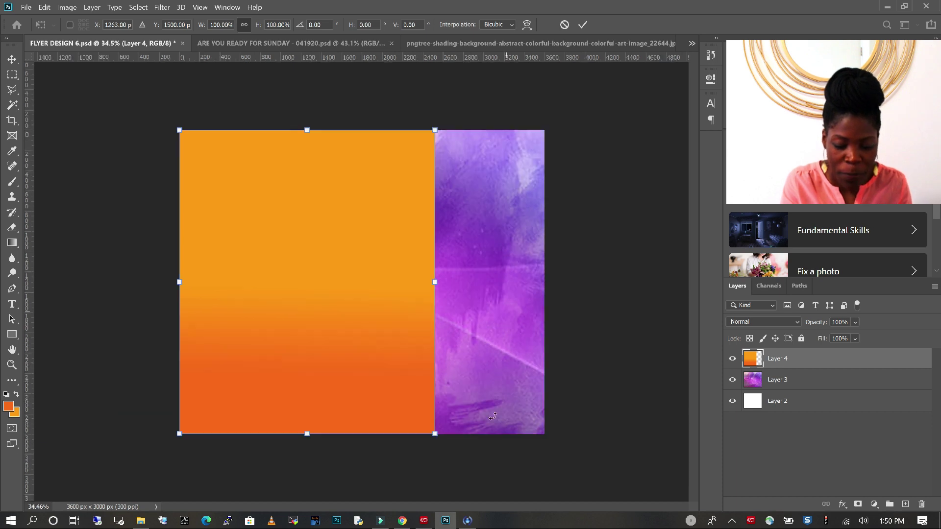
drag(457, 446, 385, 481)
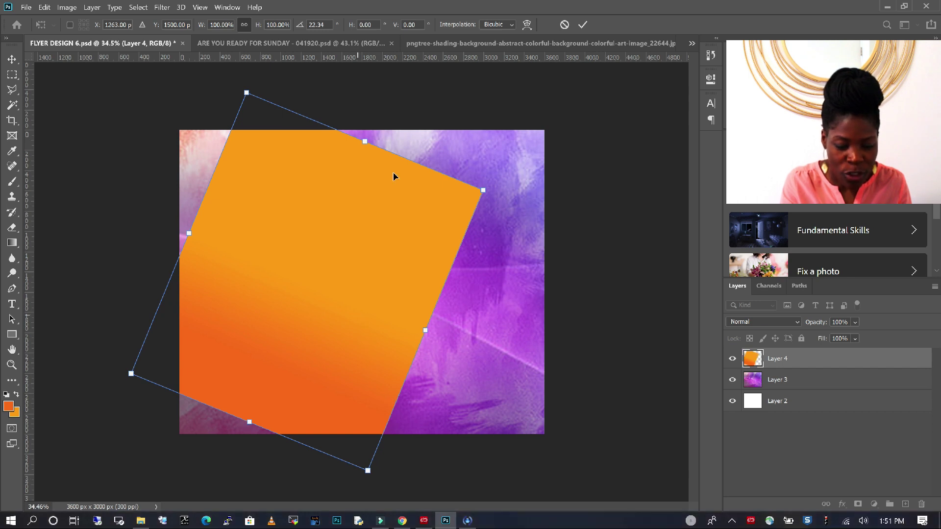
drag(365, 141, 495, 54)
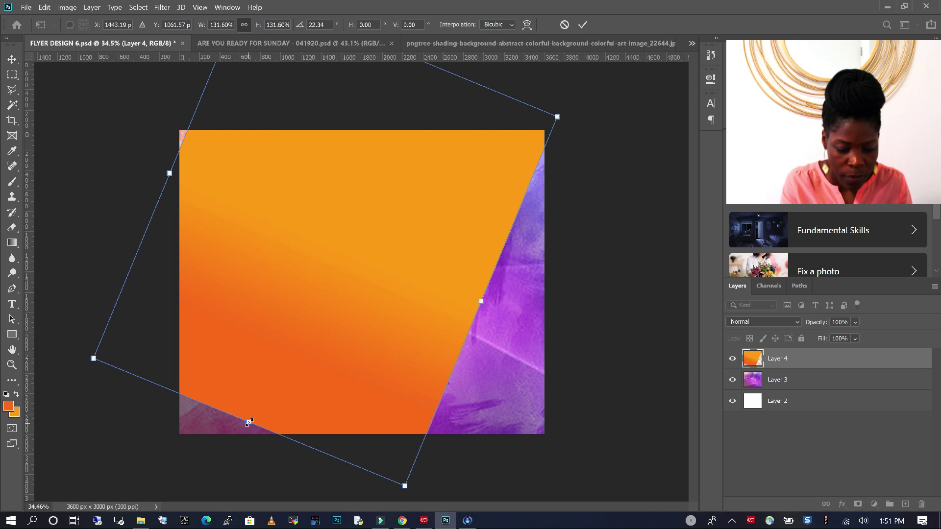
drag(236, 418, 214, 475)
key(ctrl+minus)
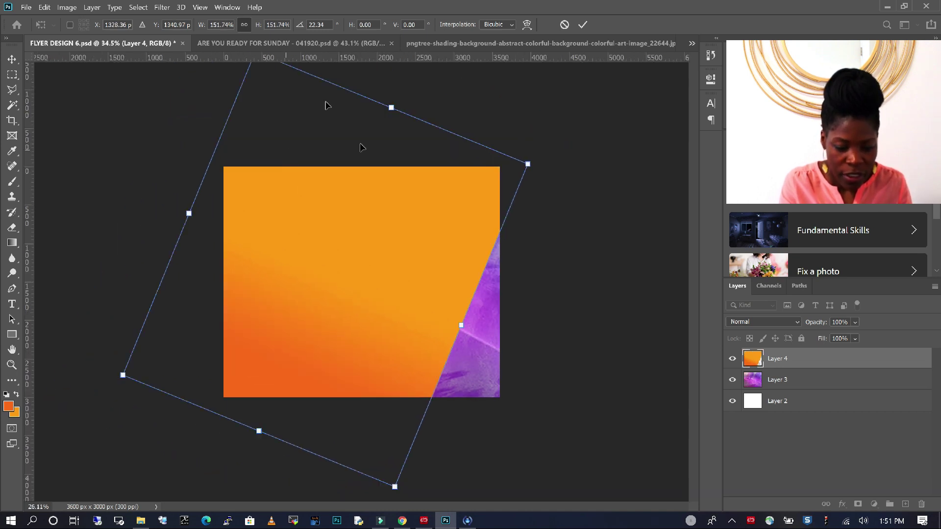
key(ctrl+minus)
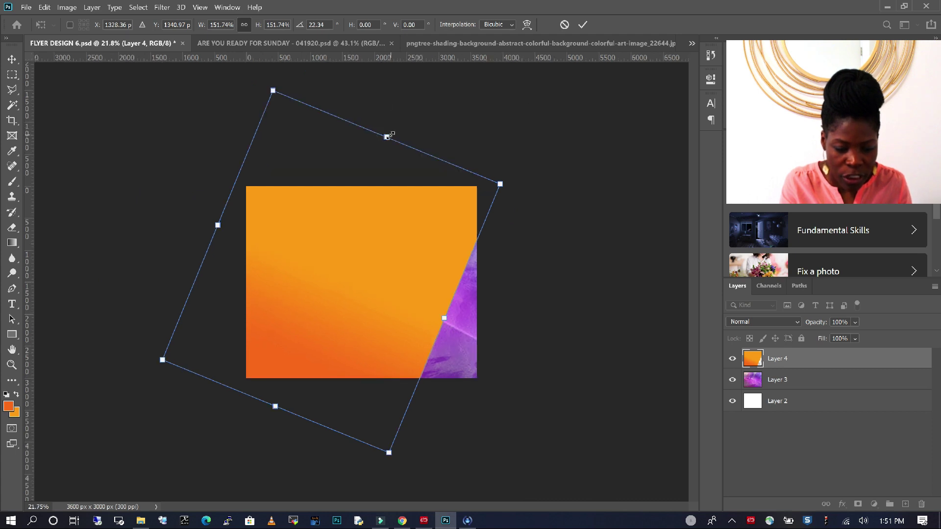
drag(387, 137, 384, 144)
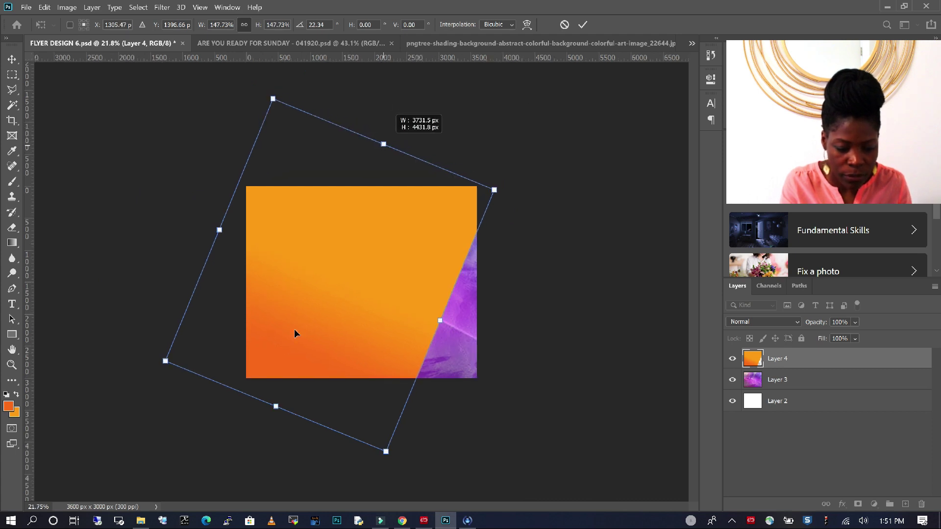
drag(275, 405, 280, 395)
key(Return)
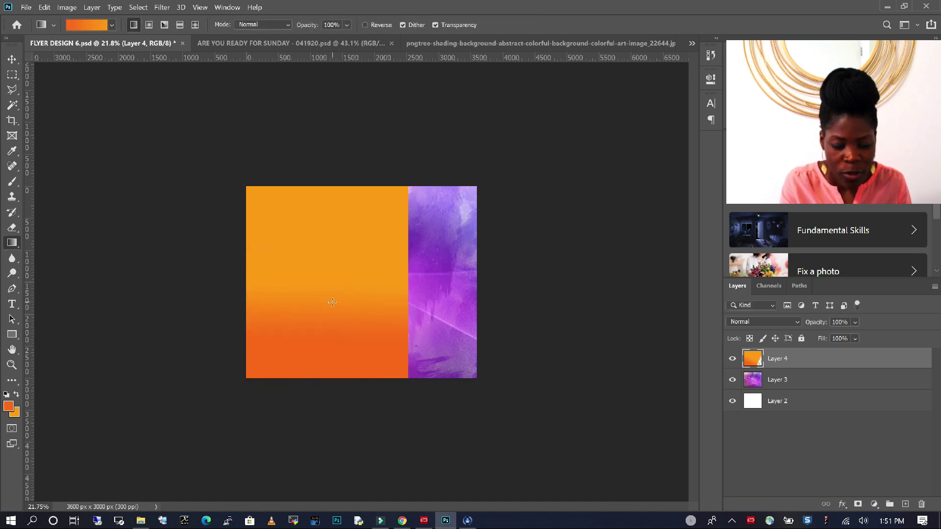
click(11, 59)
drag(301, 242, 329, 254)
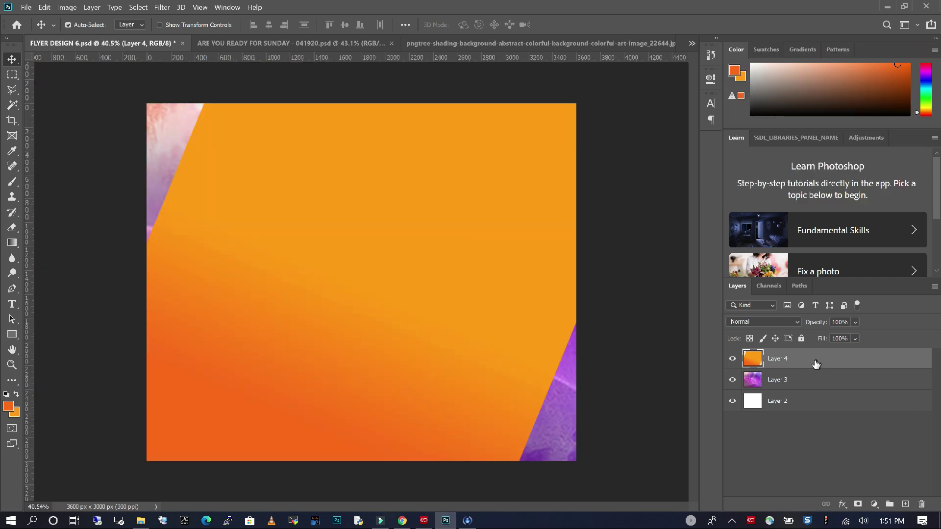
- Give Layer 4 a medium-opacity, wider-distance drop shadow and lower its fill to 78%
right_click(789, 357)
click(647, 33)
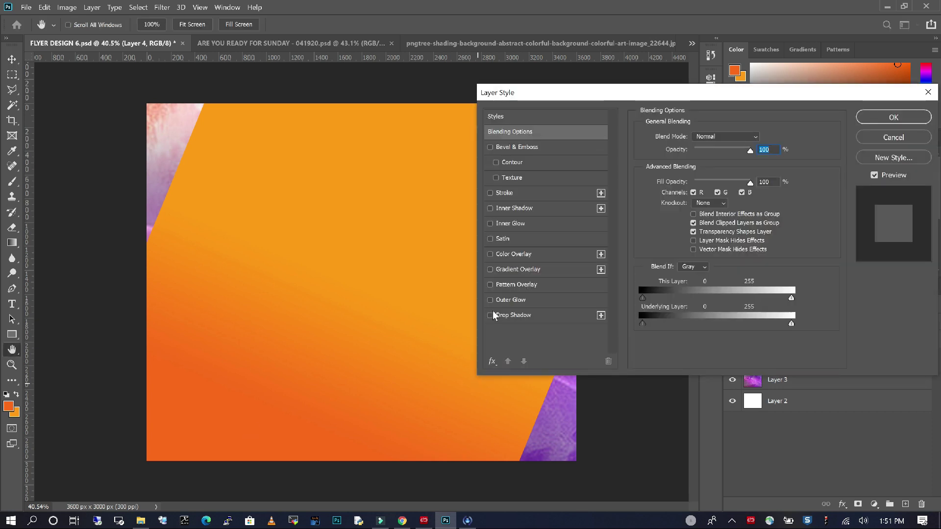
click(491, 316)
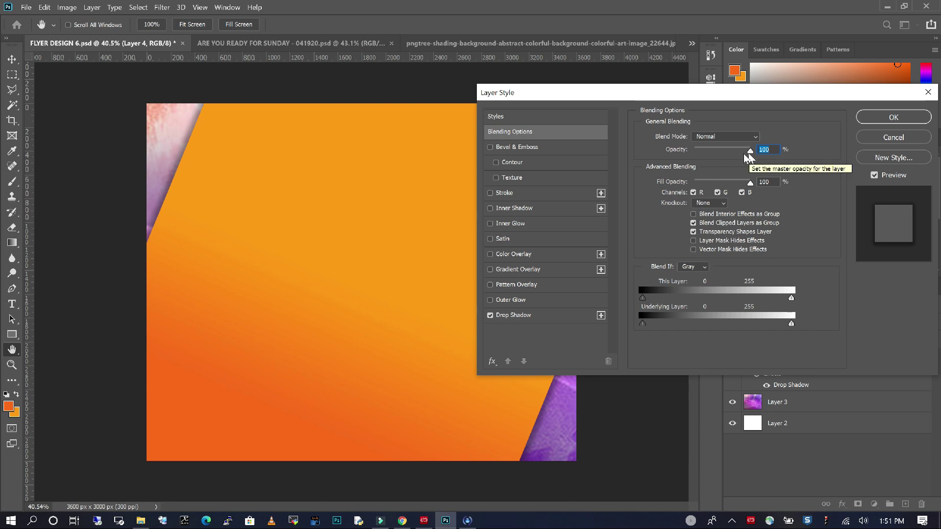
click(559, 314)
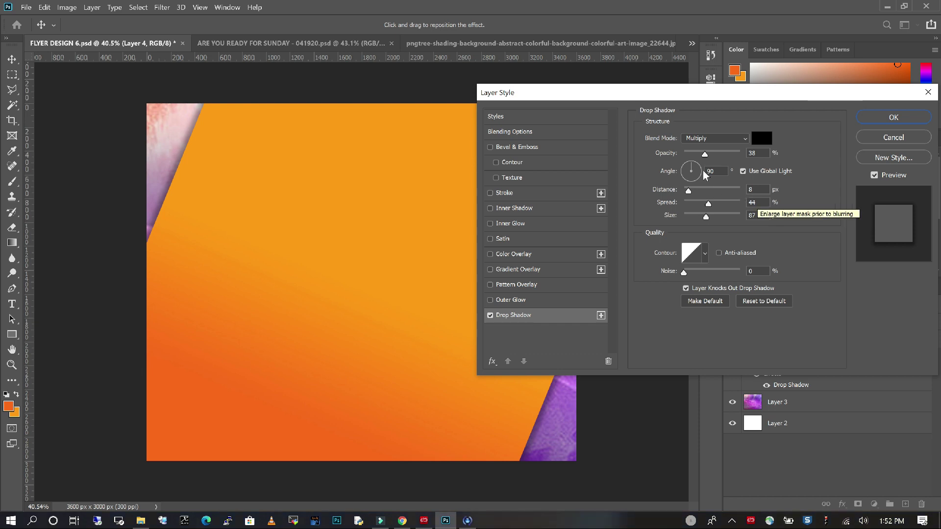
click(705, 155)
drag(712, 159, 743, 154)
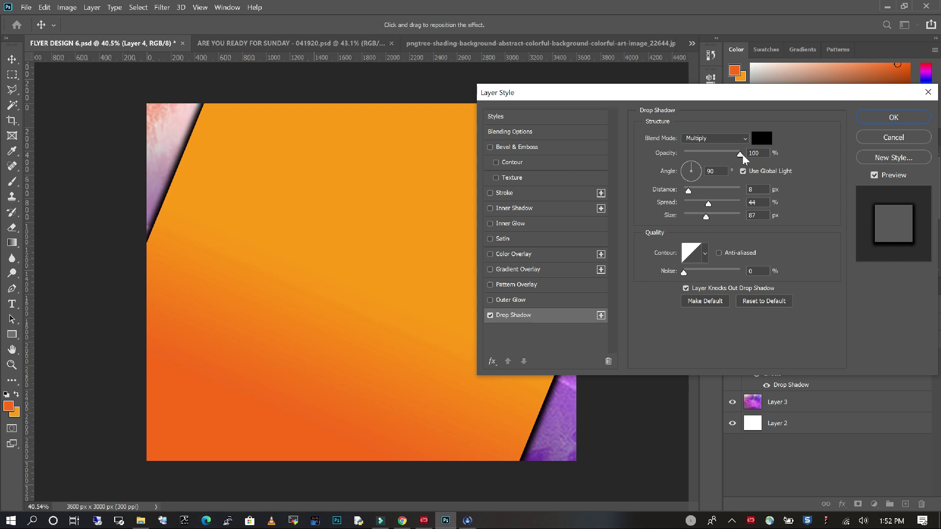
drag(743, 154, 714, 160)
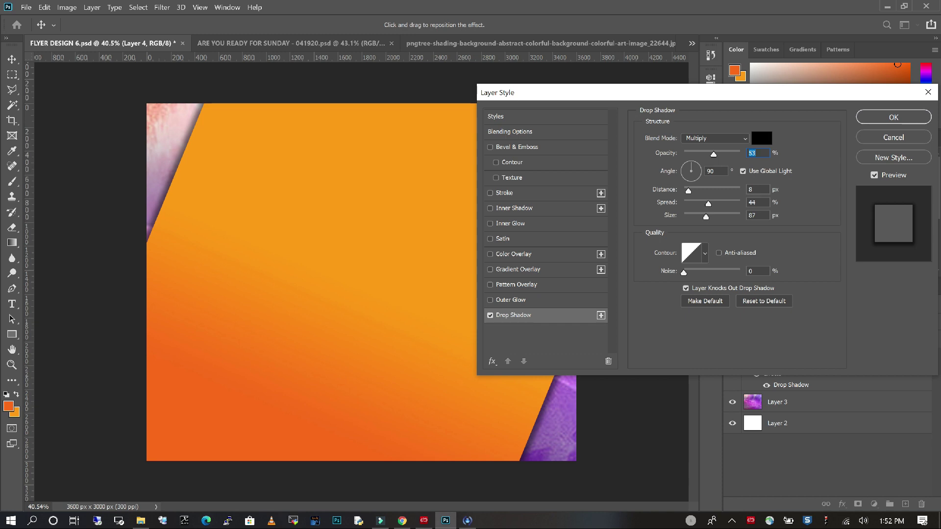
drag(689, 192, 695, 194)
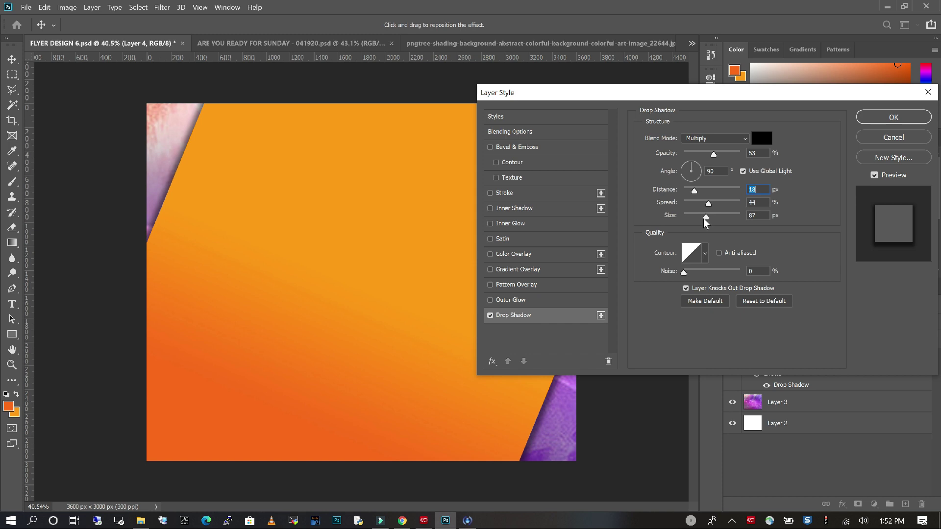
click(869, 119)
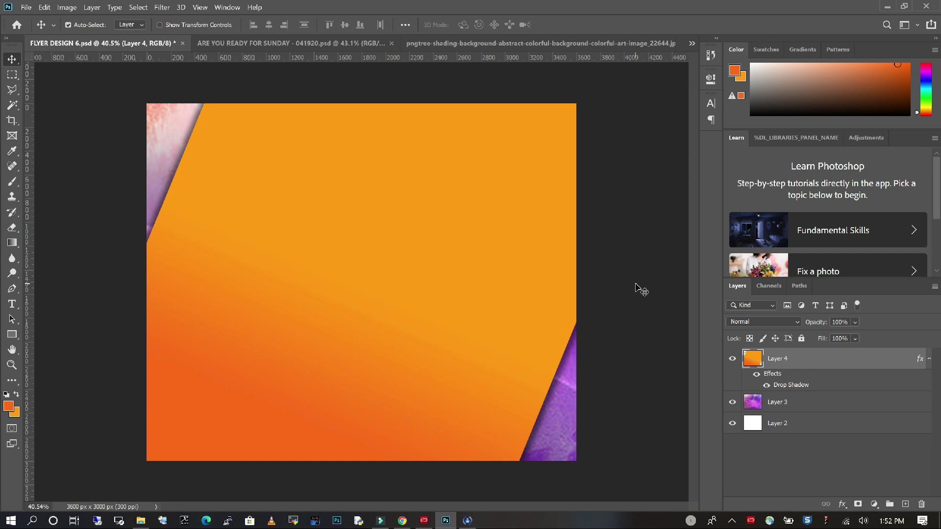
click(855, 339)
drag(882, 352, 875, 353)
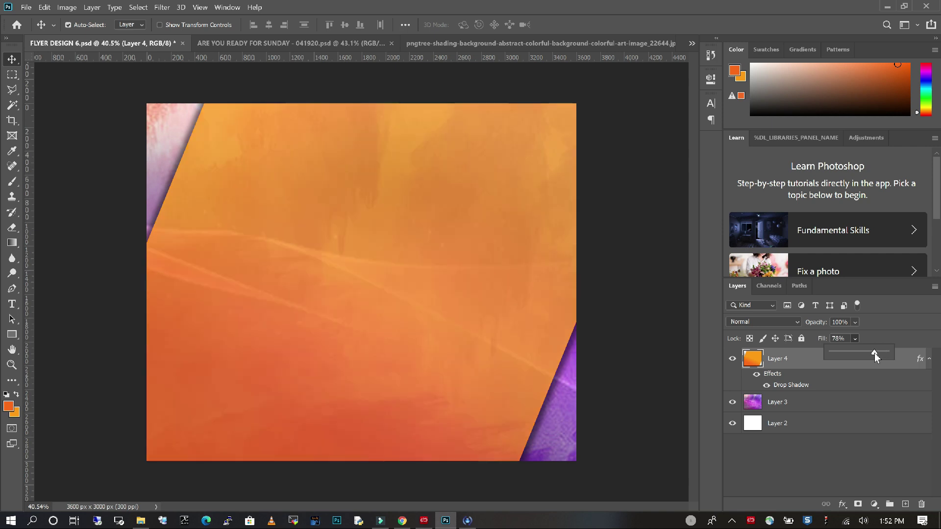
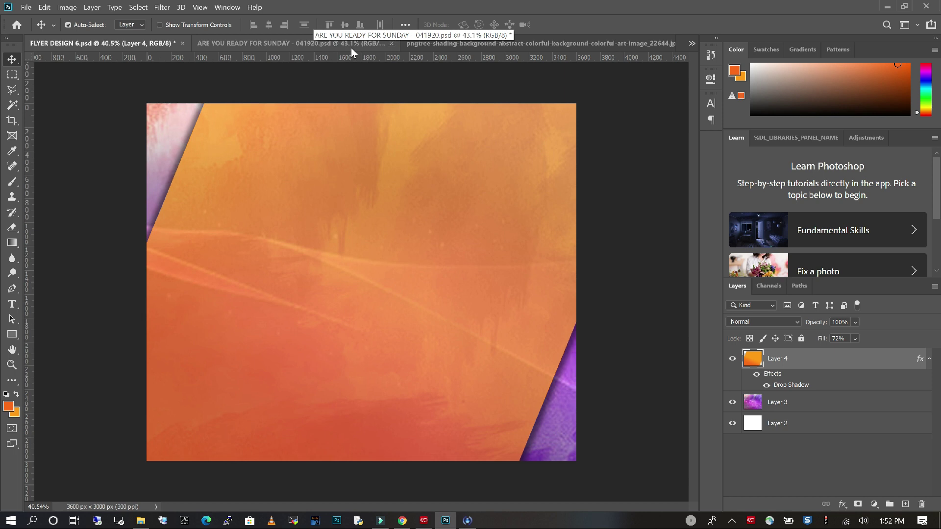
- Drag the man's _MG_8618 photo from the Sunday flyer into the orange flyer's top-left corner
click(351, 47)
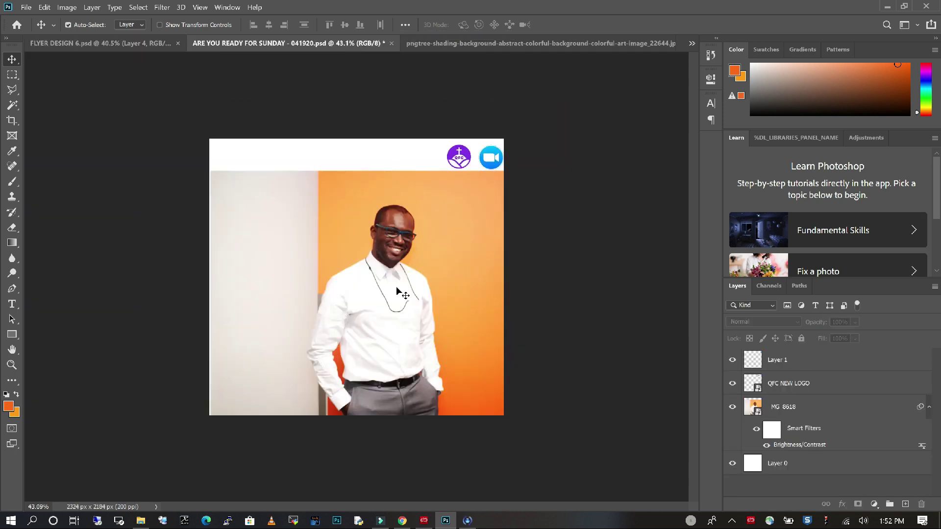
drag(397, 292, 297, 341)
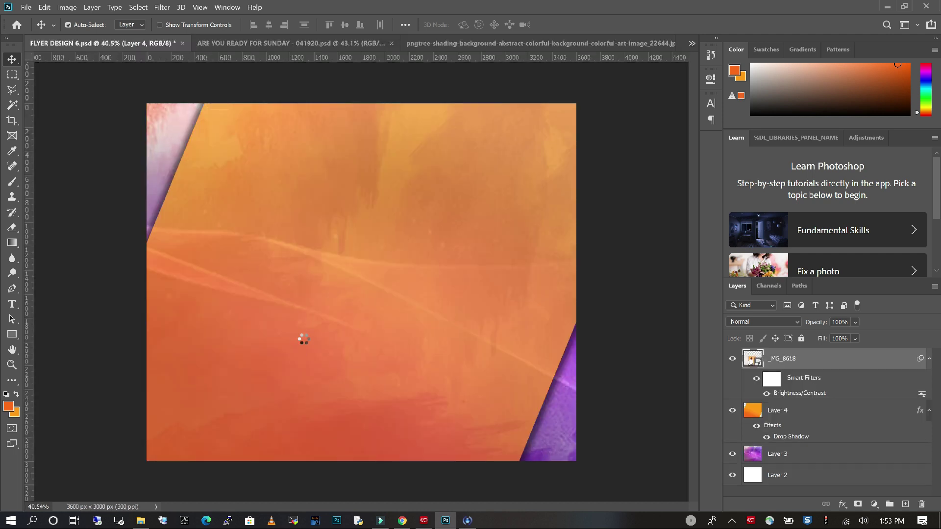
drag(280, 307, 201, 227)
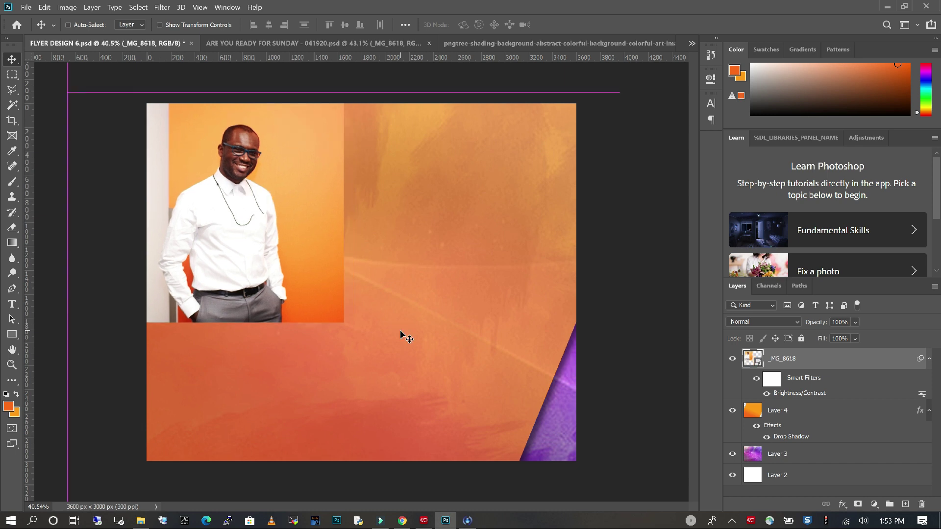
key(ctrl+t)
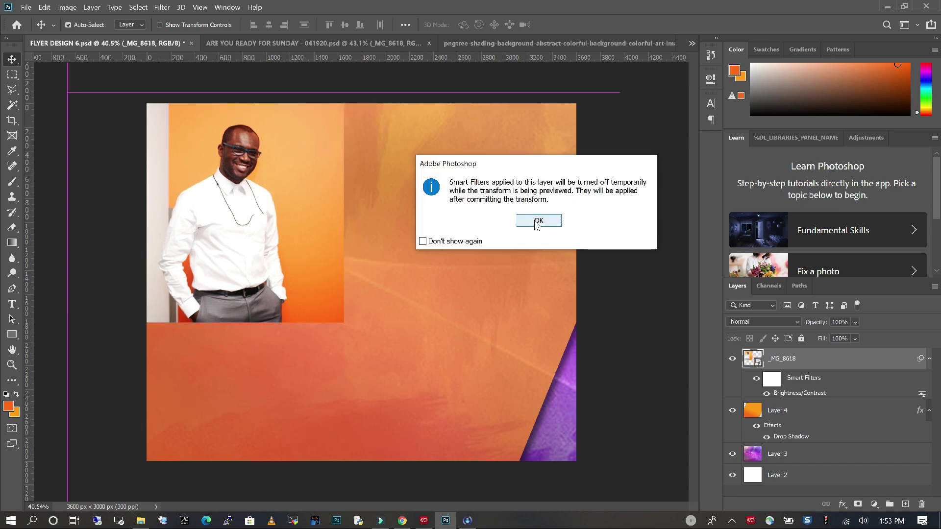
- Scale the man's photo up to full flyer height and align it to the left edge
click(539, 220)
drag(346, 323, 505, 528)
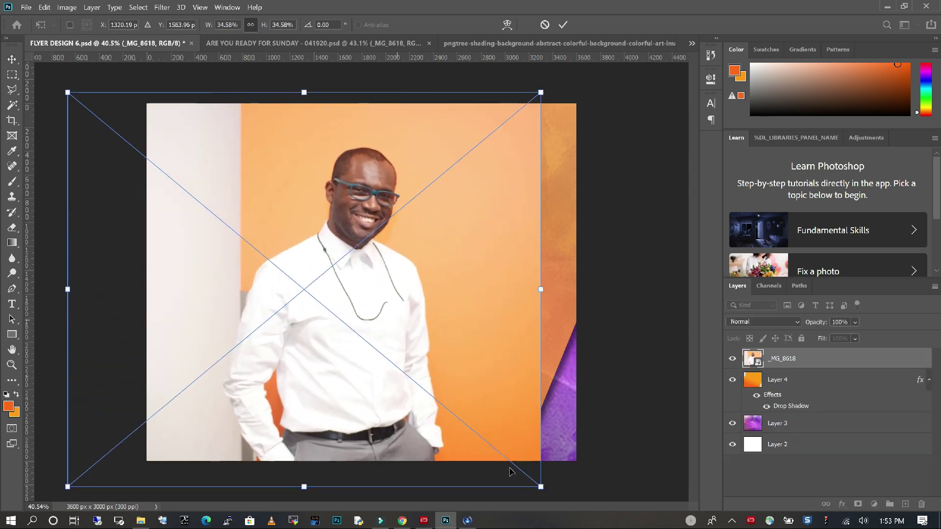
drag(401, 308, 400, 295)
key(Return)
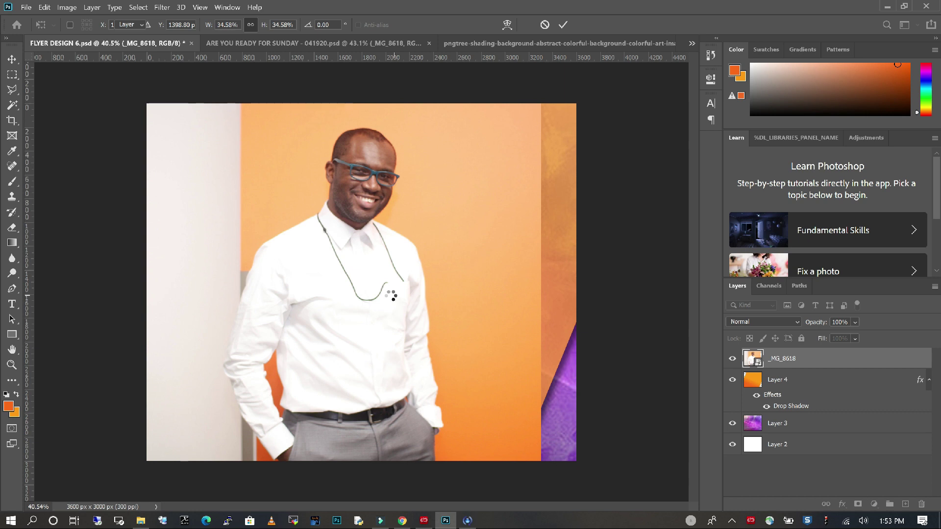
drag(388, 297, 319, 307)
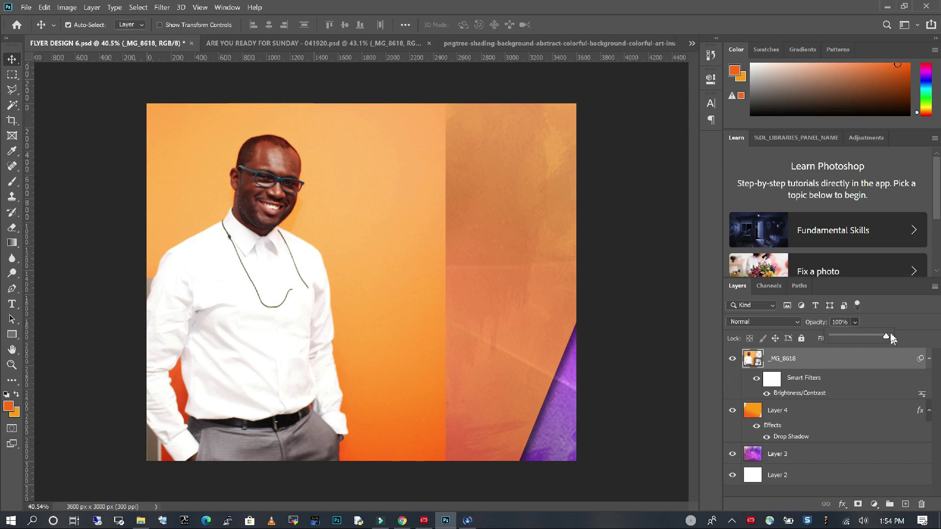
- Set the man's photo layer opacity to 82%
click(878, 335)
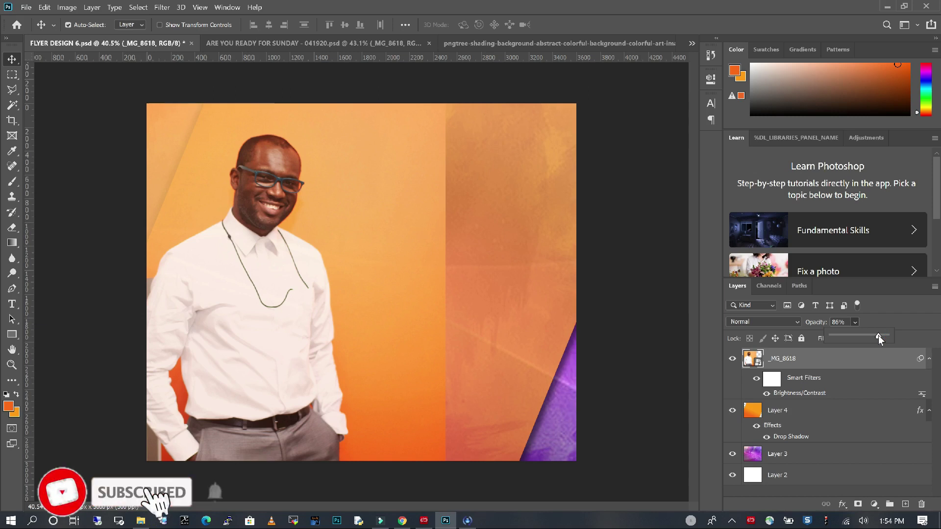
drag(878, 335, 877, 339)
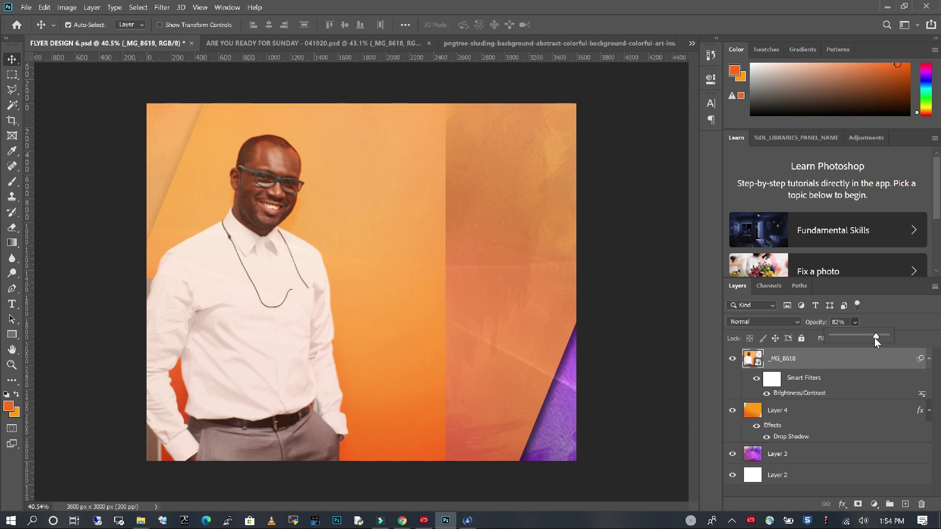
- Rasterize the photo and erase its hard right edge with a 275 px soft eraser
click(12, 228)
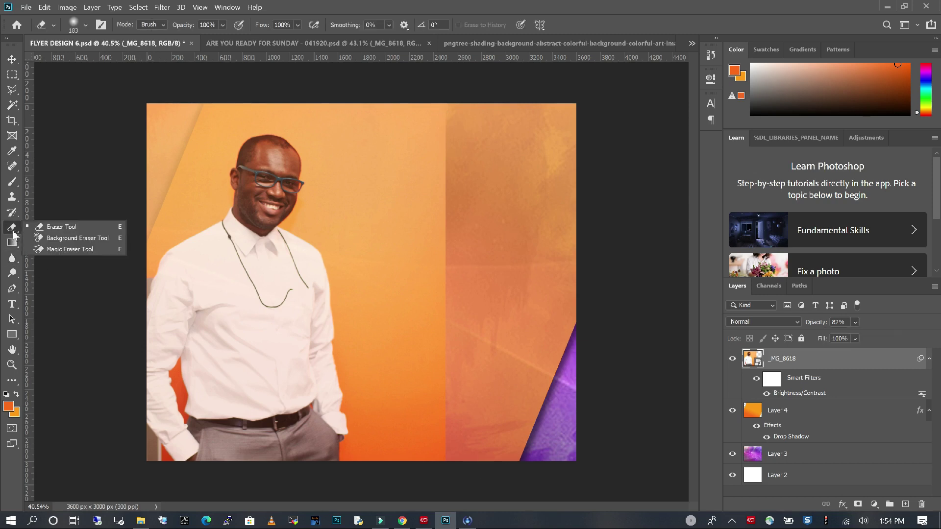
click(85, 25)
drag(119, 63, 123, 63)
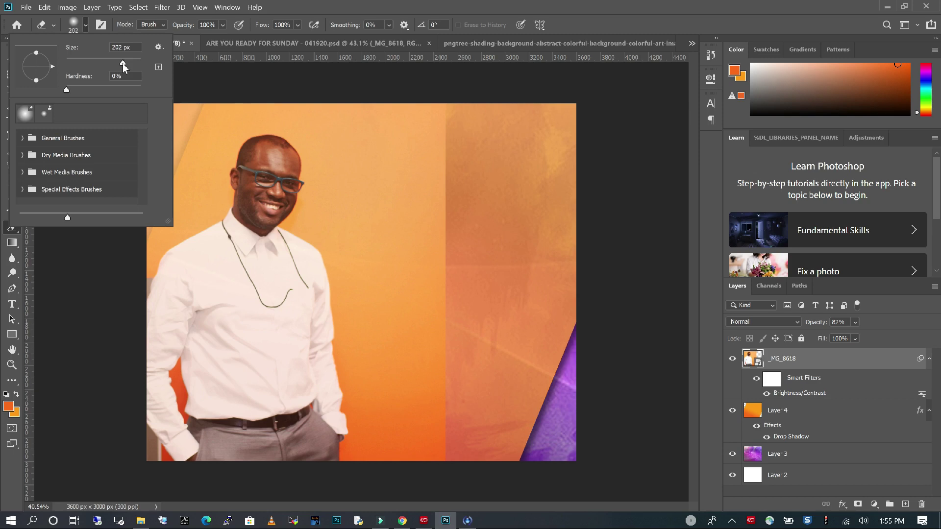
click(460, 114)
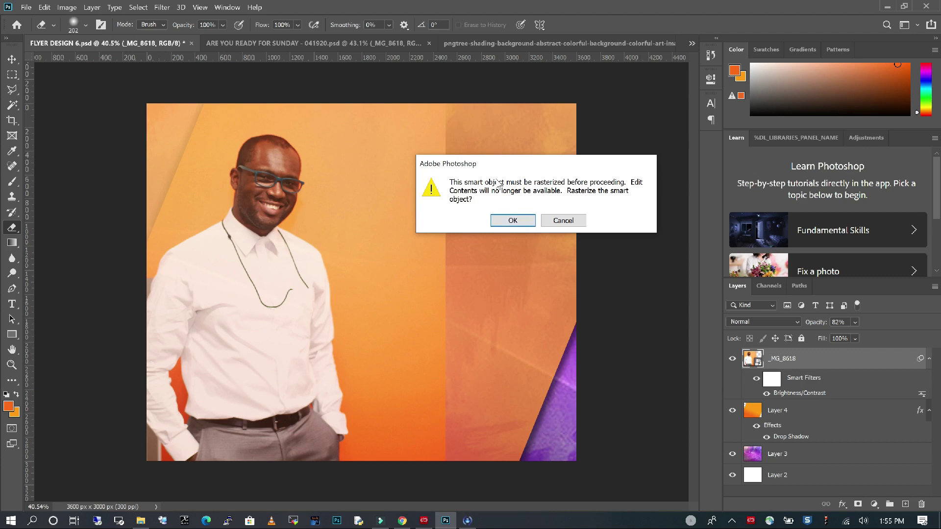
click(511, 223)
drag(451, 103, 445, 192)
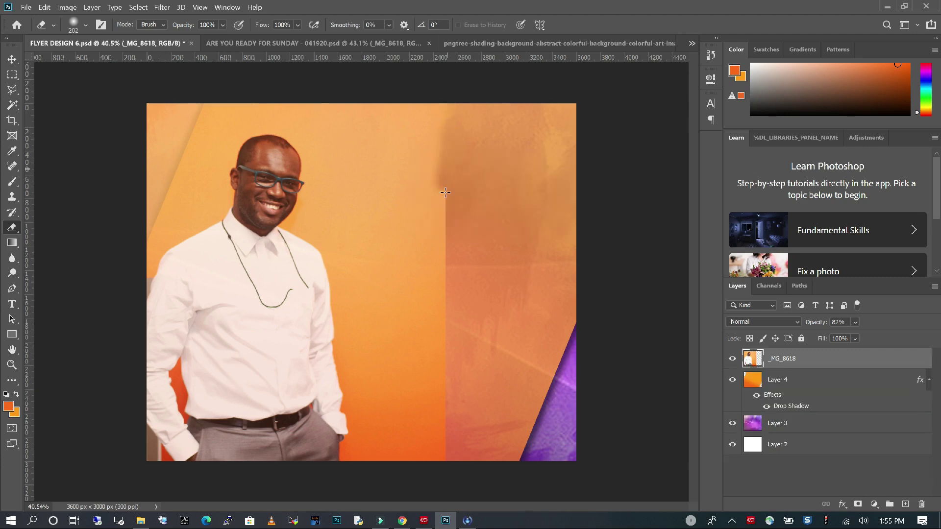
- Enlarge the eraser to 401 px and erase the photo's top-left strip
click(84, 26)
drag(122, 62, 134, 63)
click(489, 99)
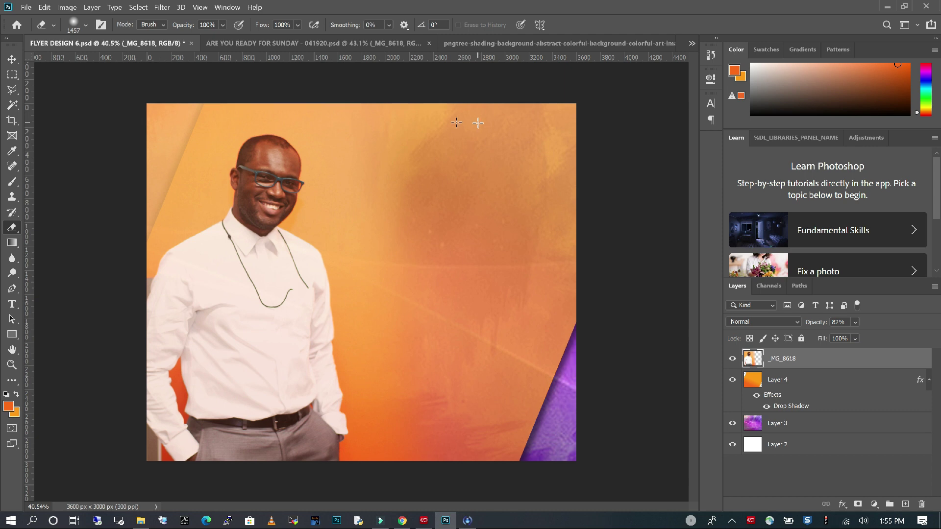
click(125, 123)
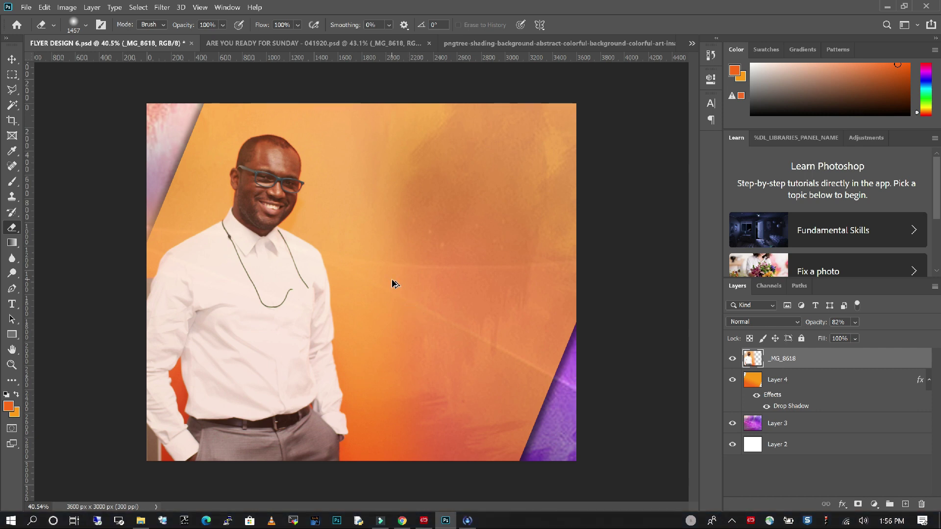
key(ctrl+plus)
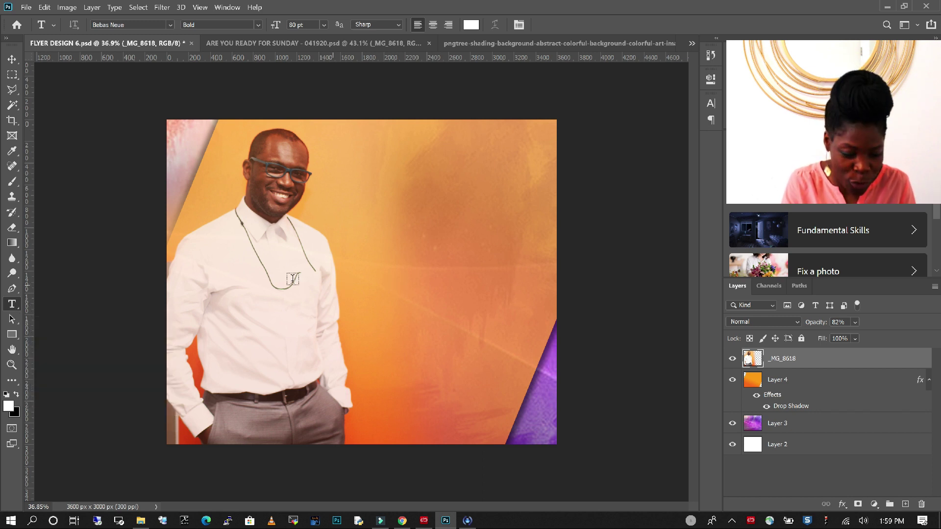
- Type the white headline WISDOM over the man's chest and switch it from Bebas Neue to a bolder sans-serif font
click(398, 249)
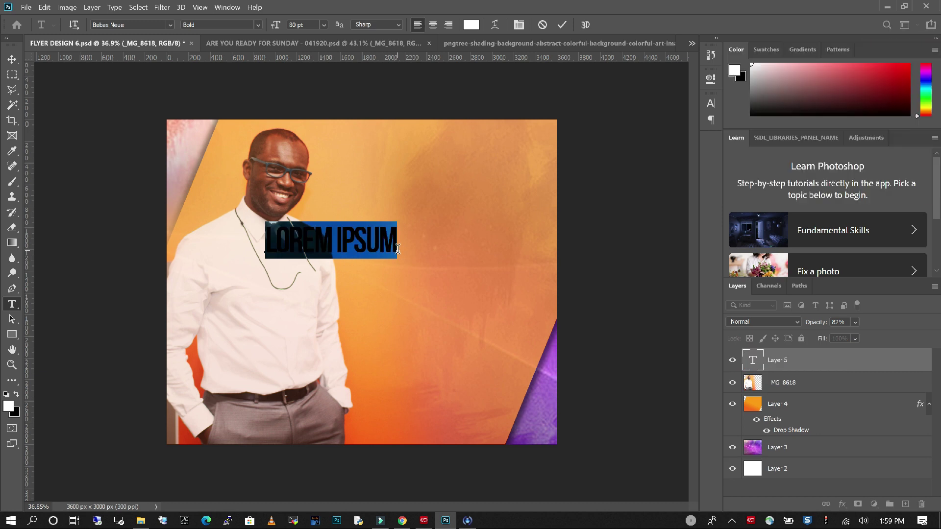
text(WISDOM)
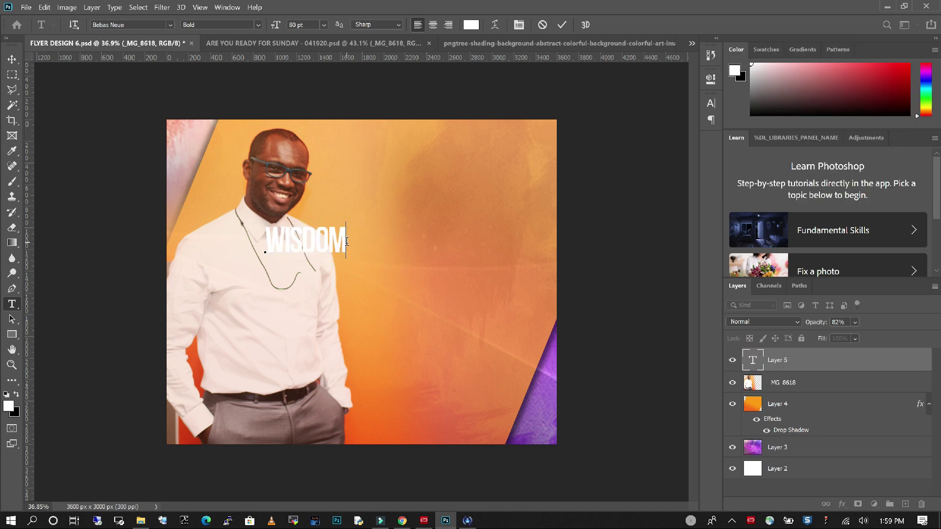
shift+click(254, 241)
click(170, 24)
scroll(274, 387, down, 3)
scroll(274, 387, down, 5)
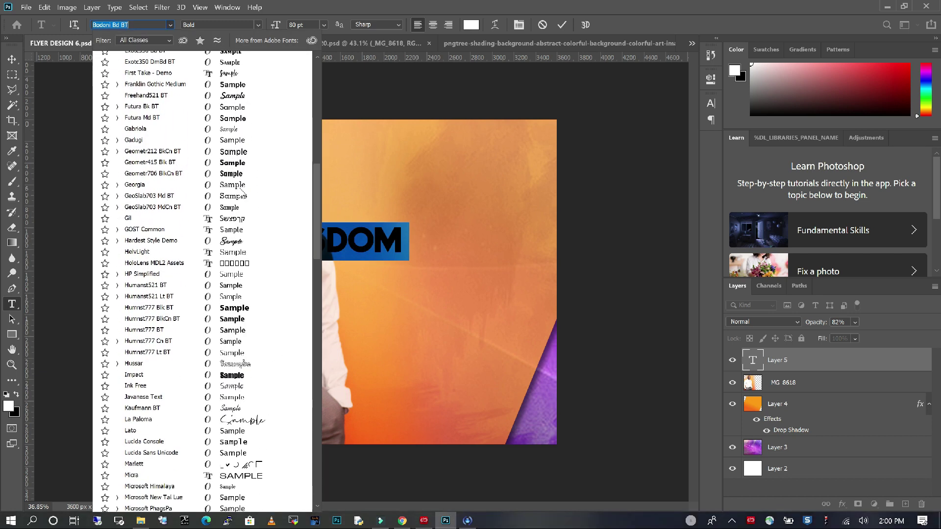
click(383, 210)
key(ctrl+Return)
- Scale WISDOM up to span nearly the flyer's full width across the man's chest
key(v)
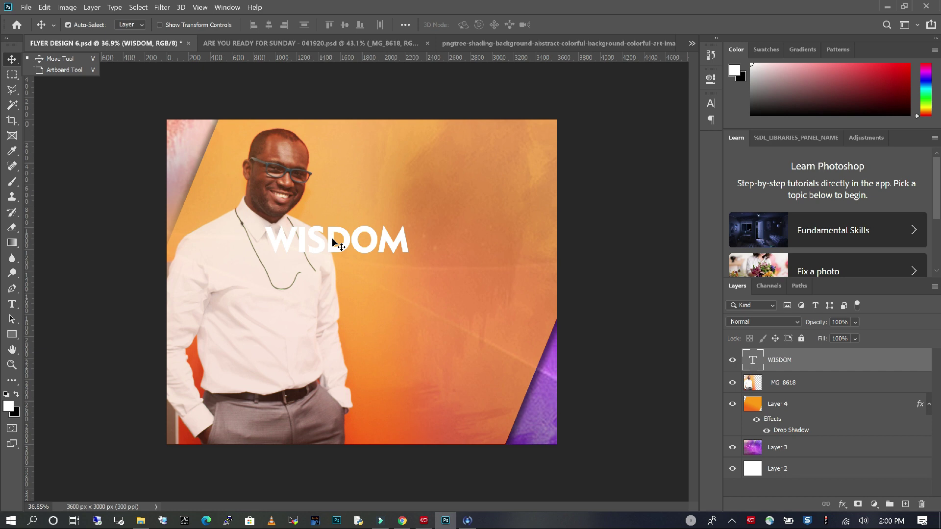
drag(333, 242, 263, 289)
key(ctrl)
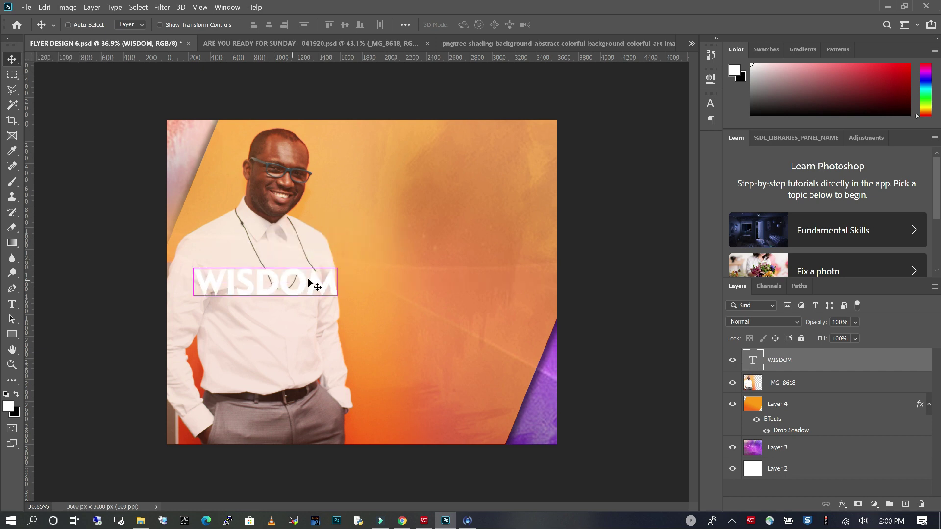
key(ctrl+t)
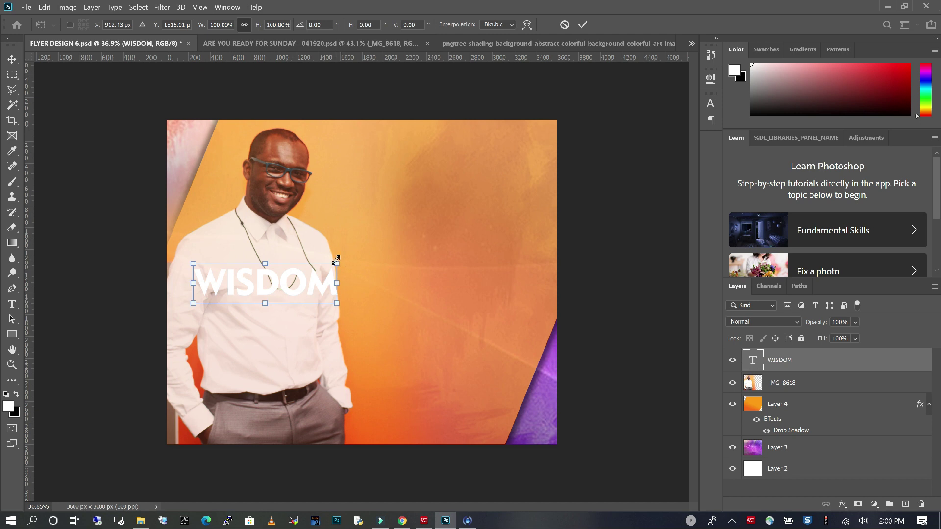
drag(383, 247, 463, 228)
drag(477, 223, 543, 208)
drag(420, 277, 402, 320)
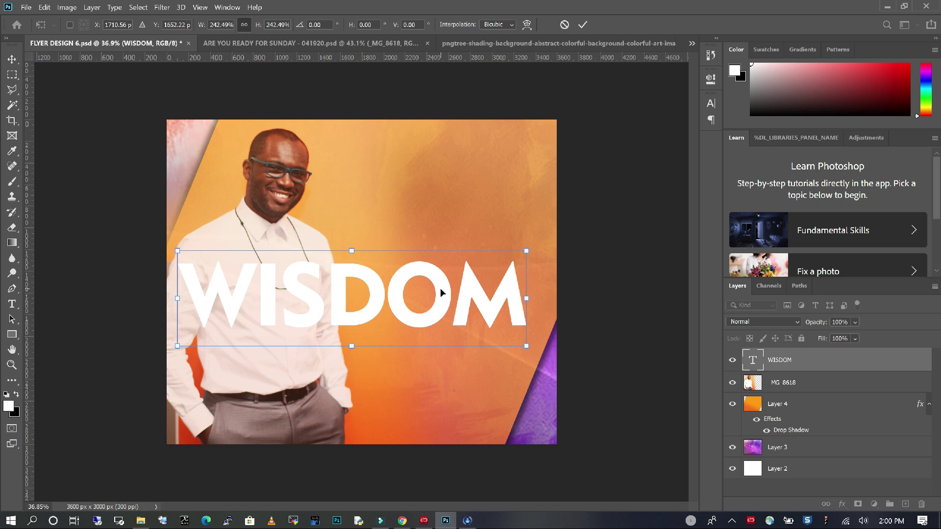
drag(441, 285, 443, 270)
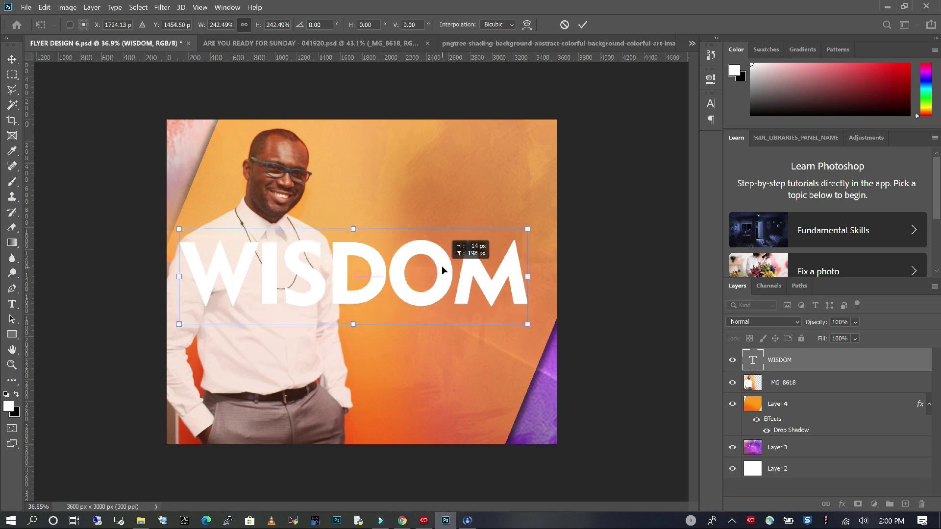
click(533, 226)
drag(535, 223, 544, 216)
key(Return)
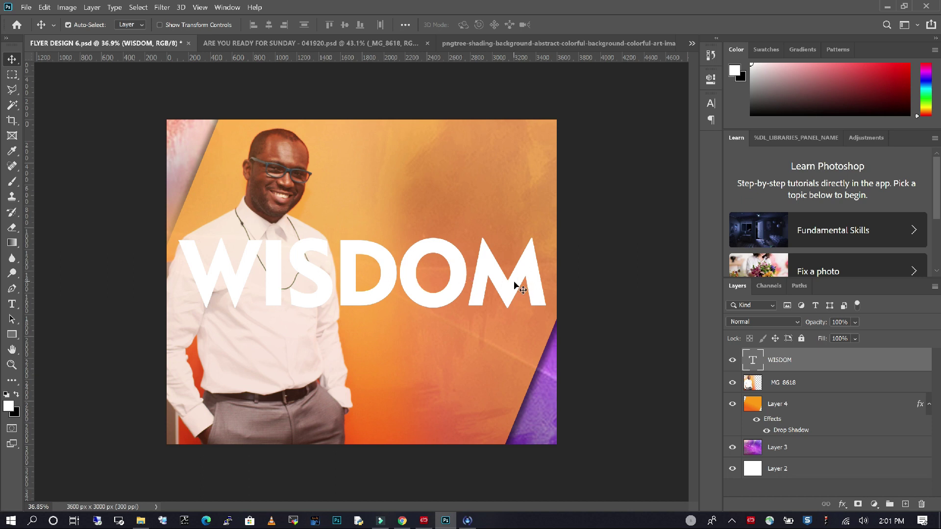
- Add a 53% Multiply drop shadow to WISDOM (17 px distance, 9 px size) and raise it slightly
right_click(804, 364)
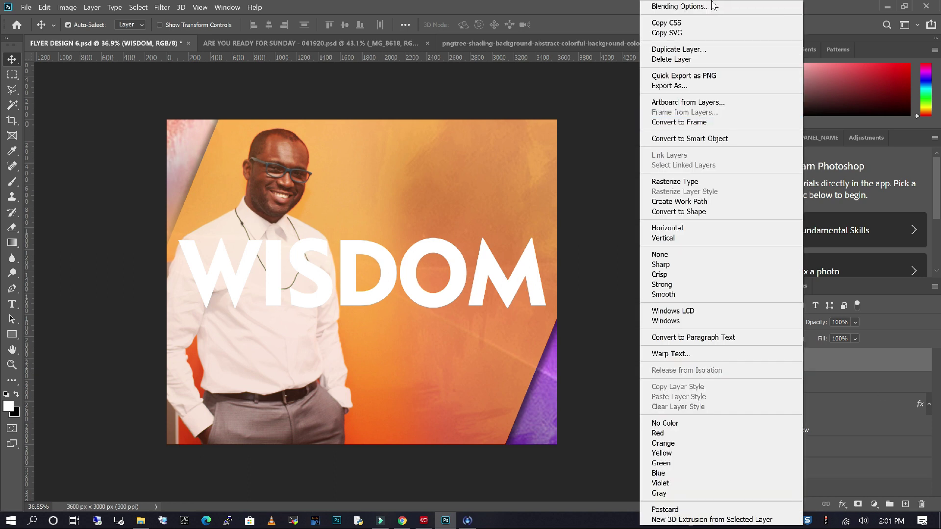
click(690, 10)
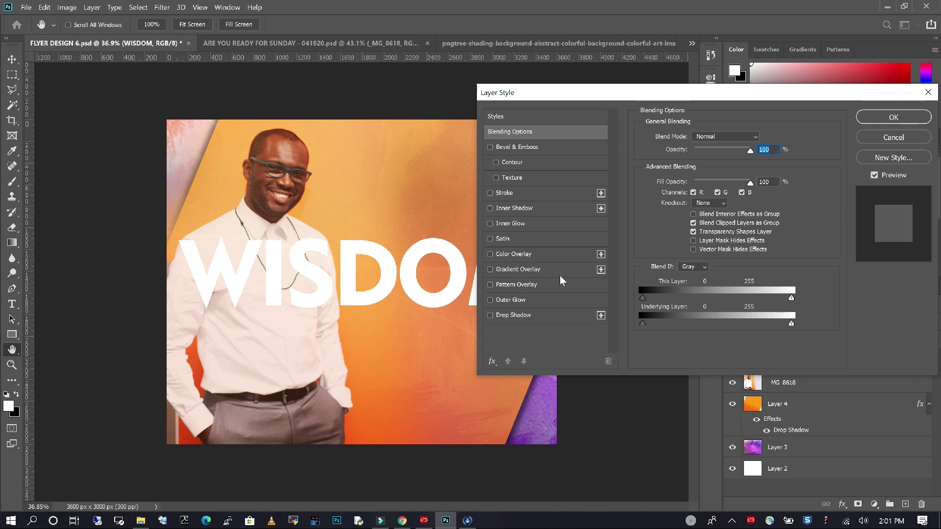
click(490, 316)
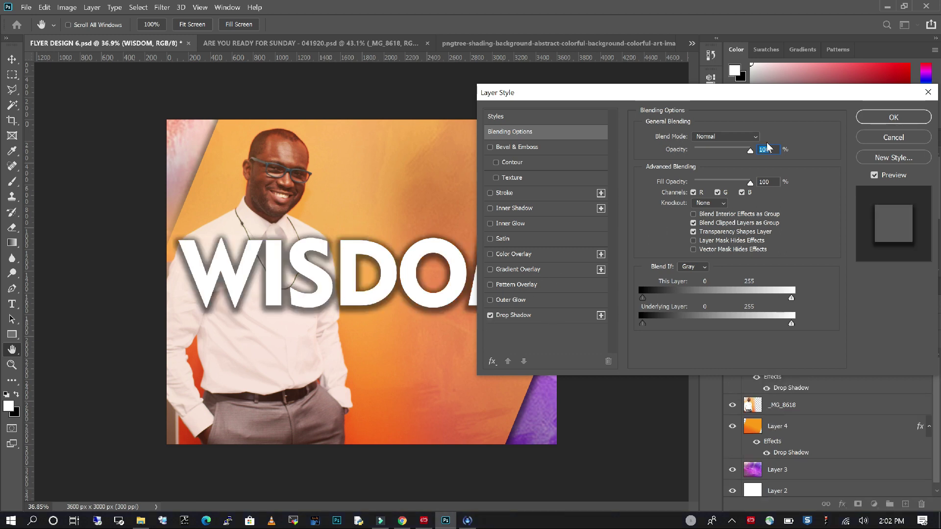
click(561, 317)
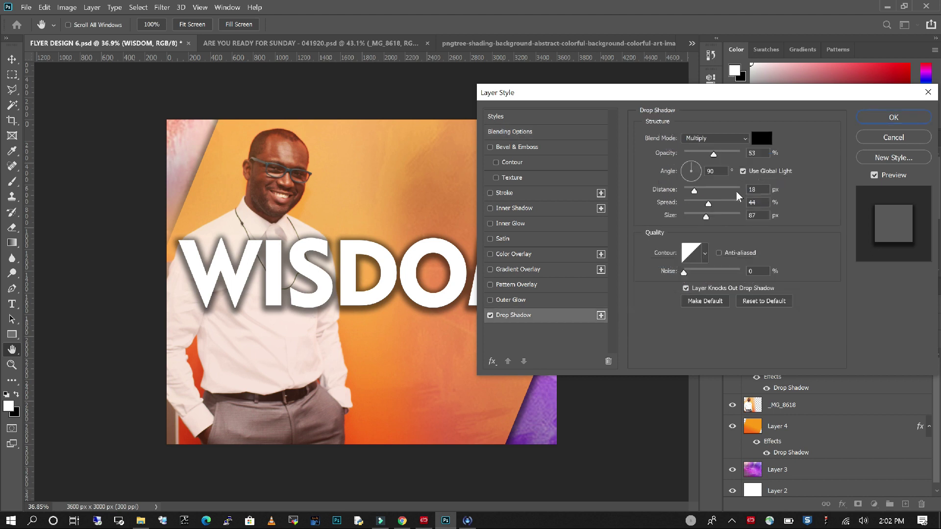
mouse_move(707, 205)
mouse_down()
mouse_move(690, 206)
mouse_move(685, 191)
mouse_move(695, 197)
mouse_up()
drag(706, 217, 691, 222)
click(689, 218)
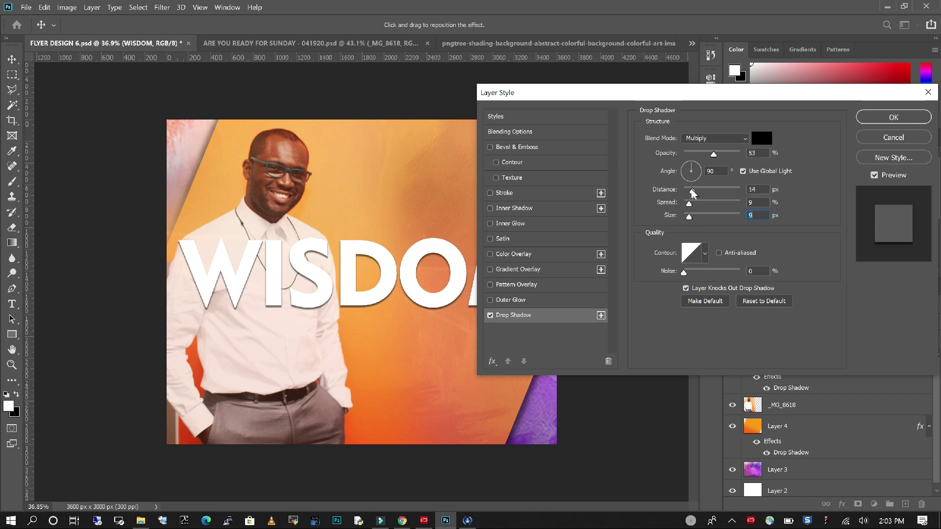
drag(693, 192, 695, 200)
key(Return)
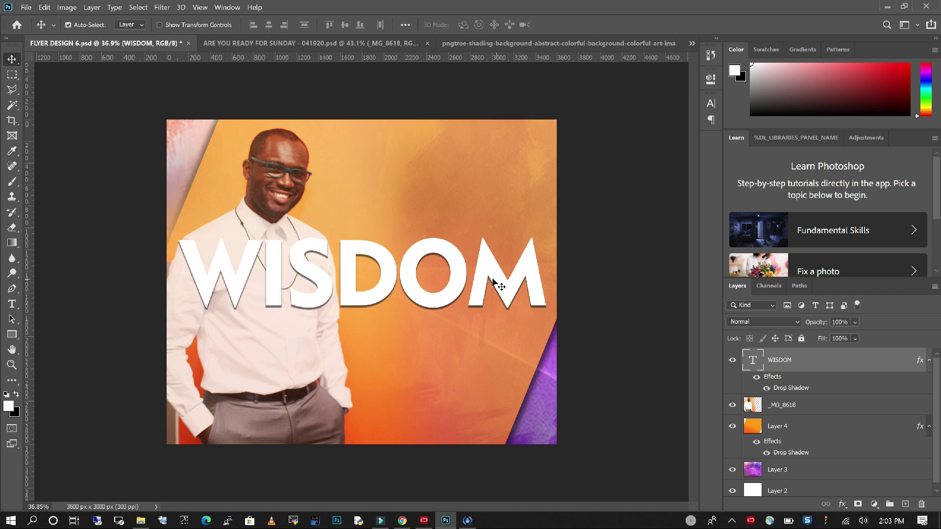
drag(496, 275, 494, 269)
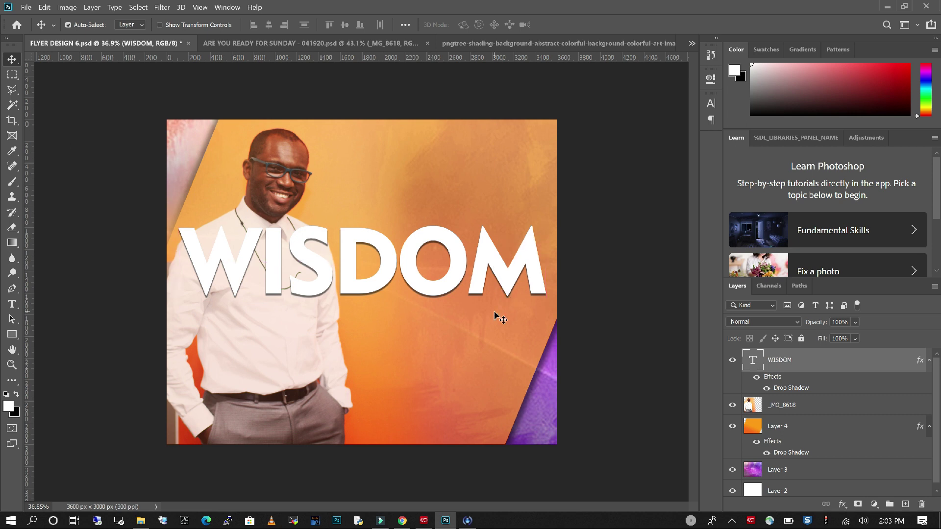
- Type 'Impartation' on the flyer and set it in the Canonatia script font
click(12, 305)
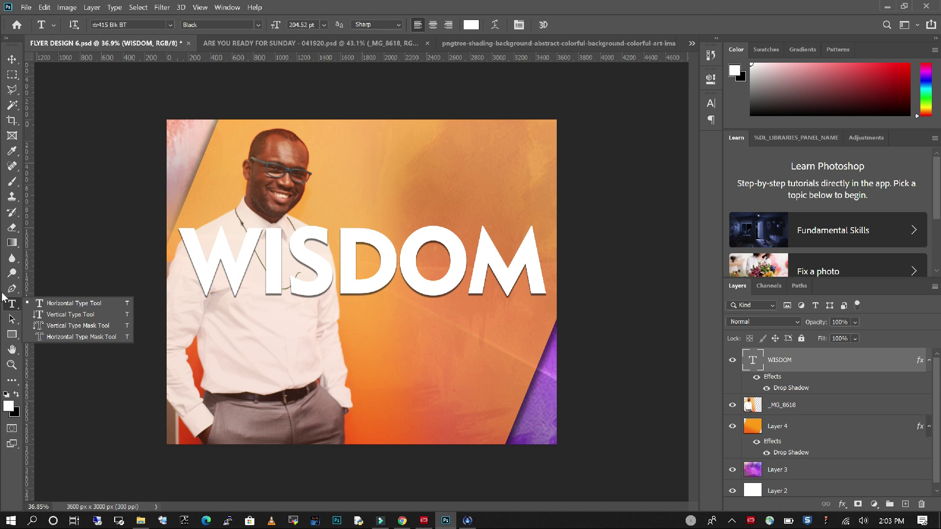
click(287, 406)
text(Impartation)
key(ctrl+a)
click(170, 25)
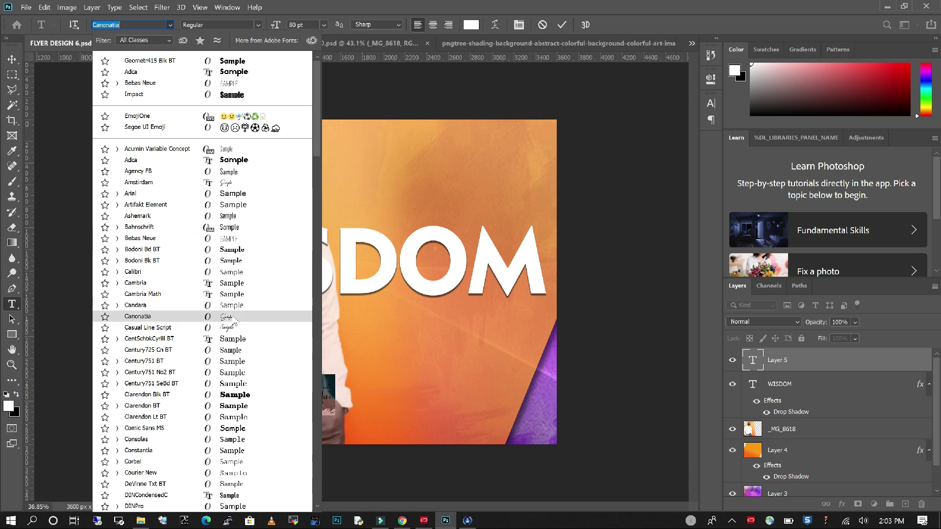
key(Return)
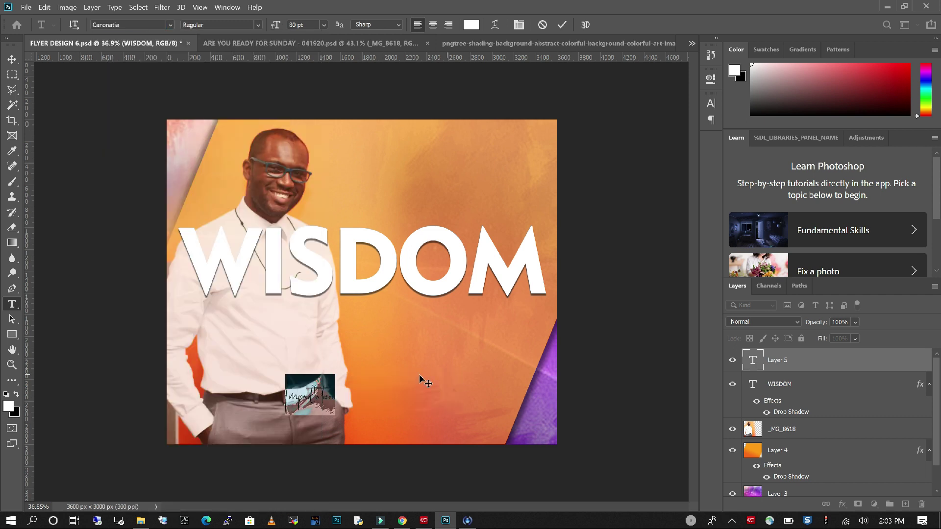
click(318, 390)
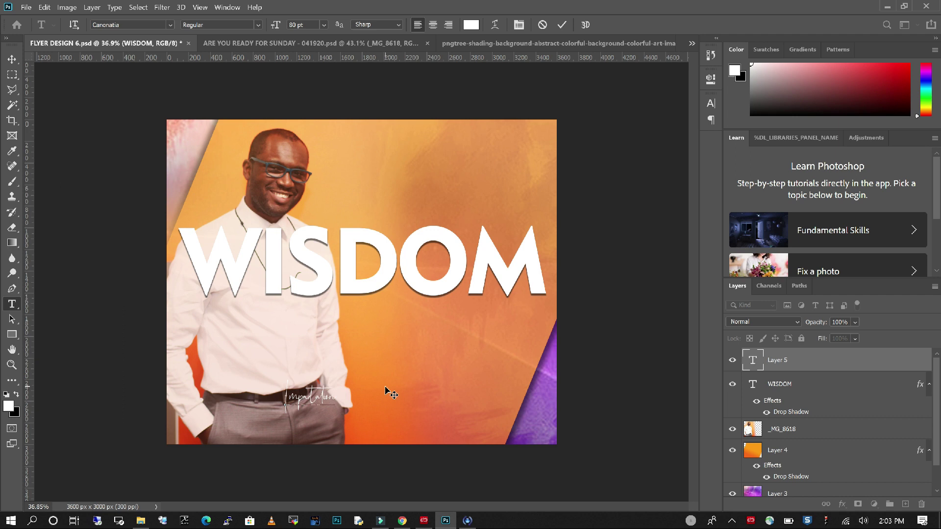
key(ctrl+t)
key(ctrl+Return)
key(v)
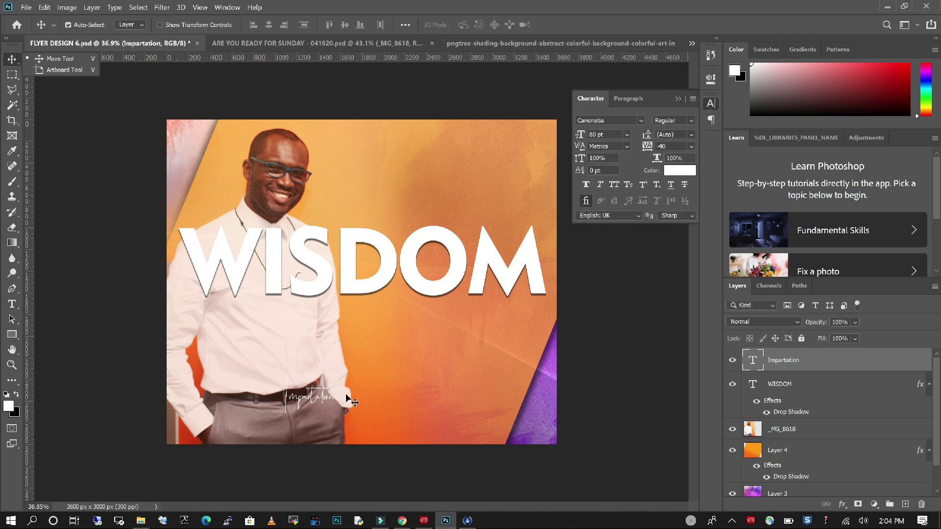
- Enlarge Impartation to about 480% and place it beneath the WISDOM headline
key(ctrl+t)
drag(337, 387, 561, 258)
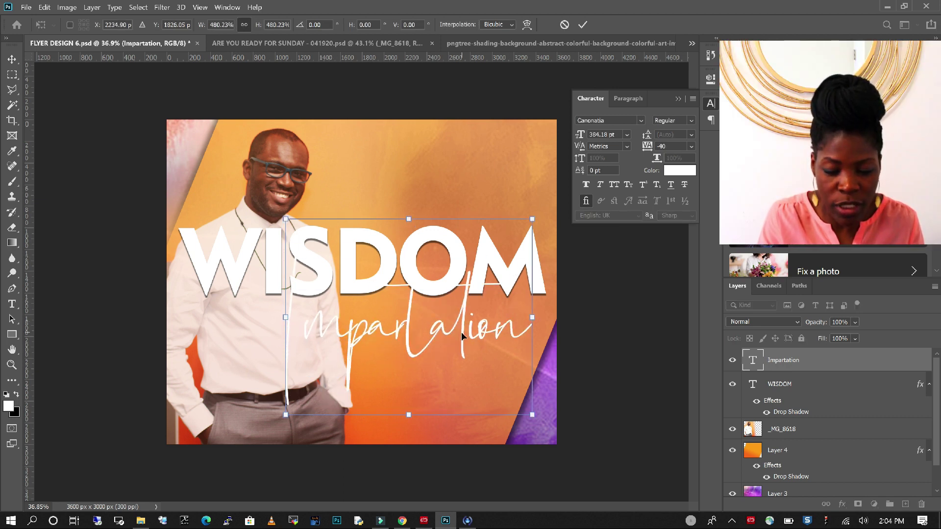
key(Return)
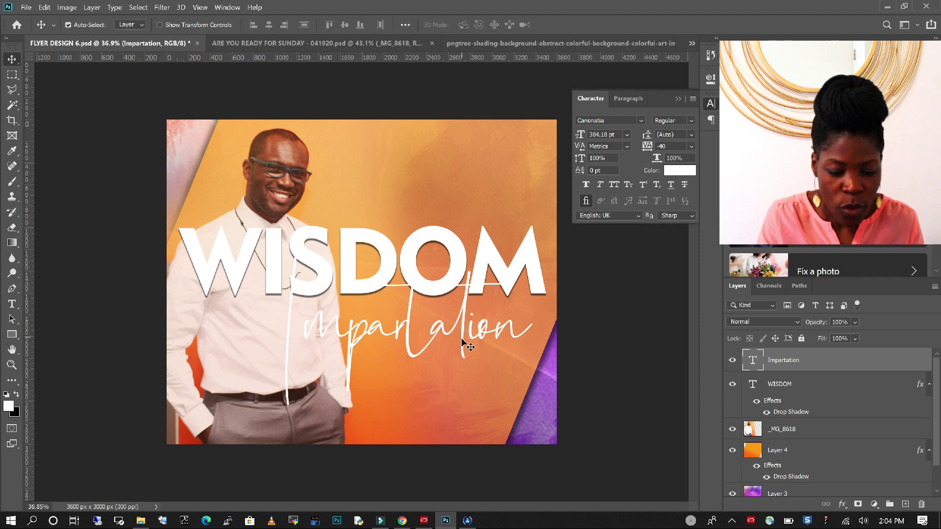
mouse_move(461, 339)
mouse_down()
mouse_move(452, 327)
mouse_move(453, 337)
mouse_up()
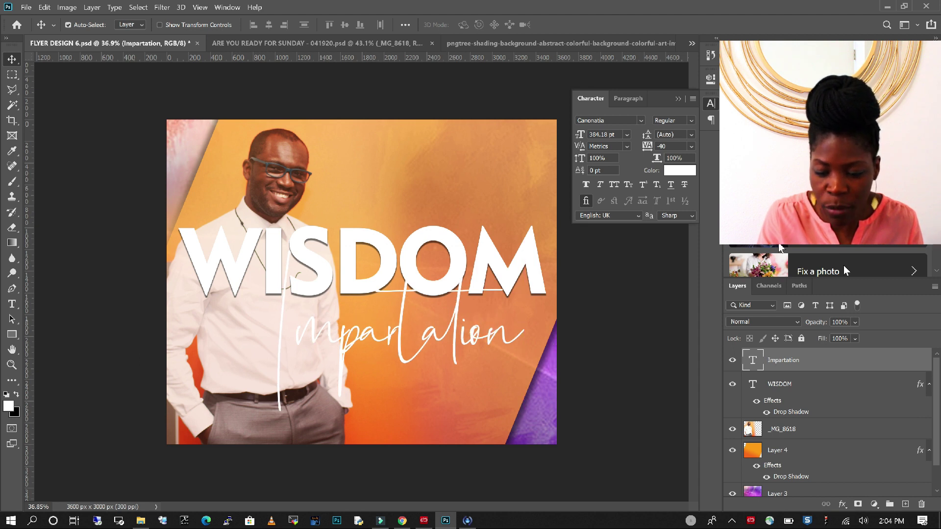
right_click(875, 363)
- Give Impartation a 100% Multiply drop shadow with 34 px distance, 19% spread and 51 px size
click(763, 9)
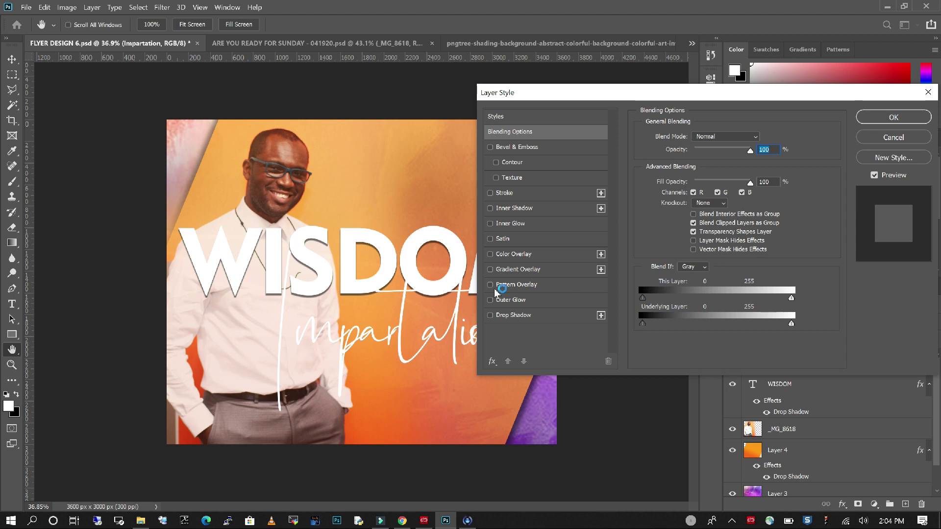
click(491, 316)
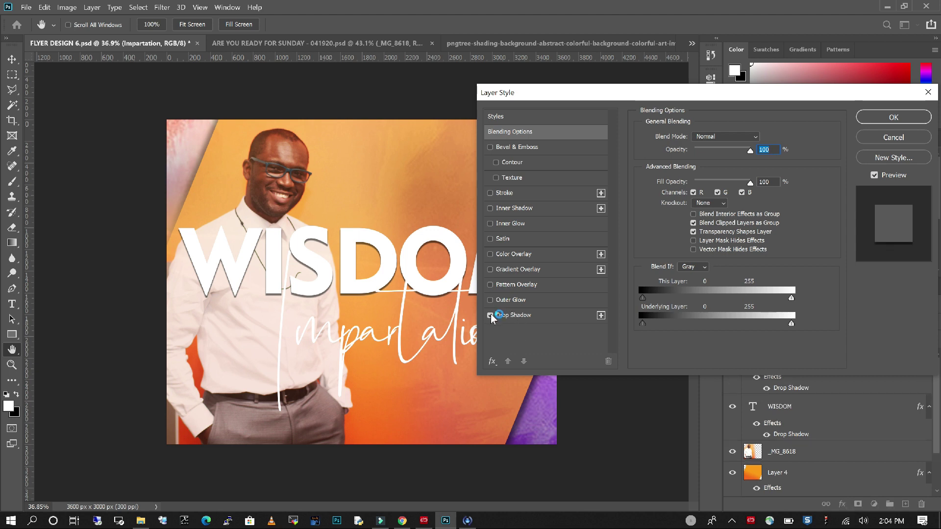
click(544, 318)
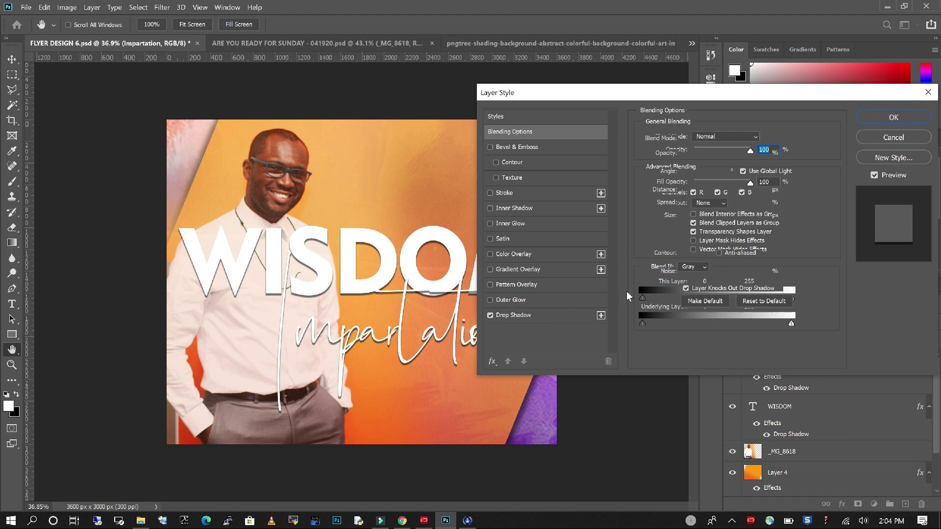
mouse_move(690, 204)
mouse_down()
mouse_move(701, 204)
mouse_move(700, 217)
mouse_move(691, 190)
mouse_move(694, 203)
mouse_up()
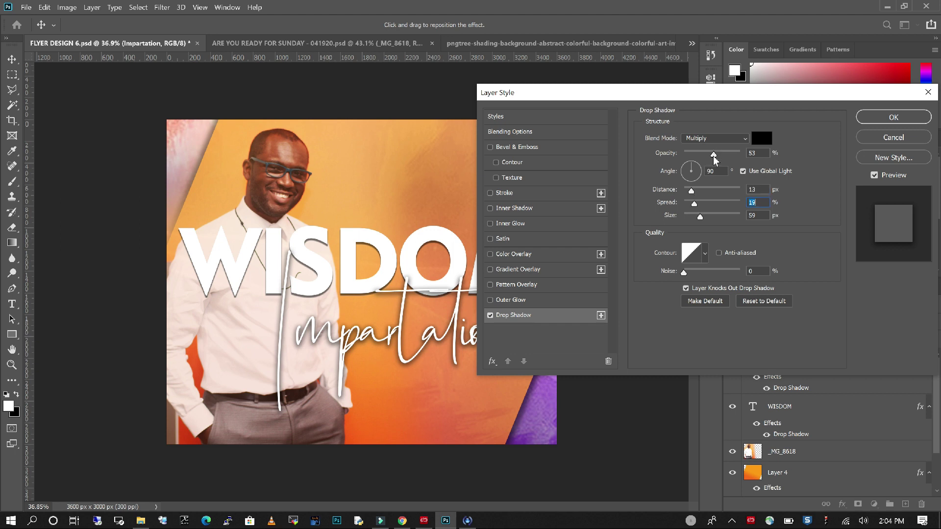
drag(714, 156, 749, 158)
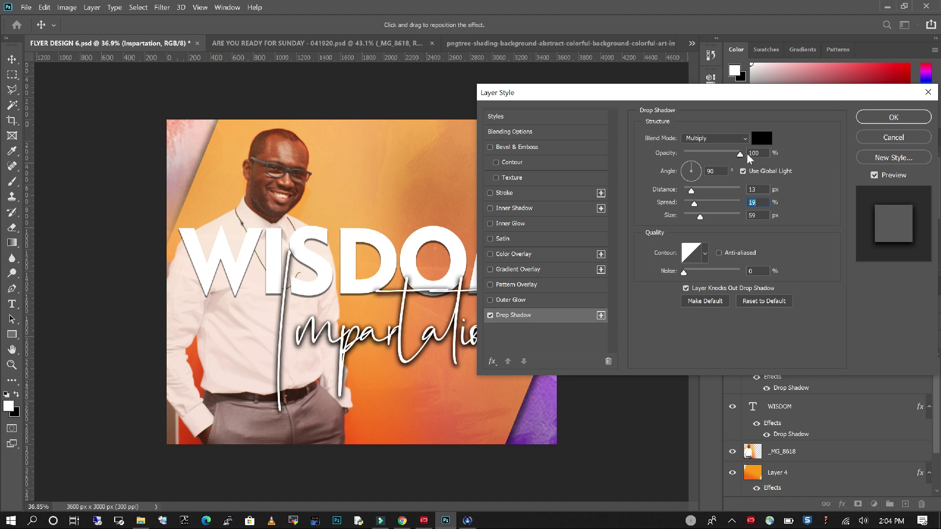
key(Tab)
mouse_move(701, 219)
mouse_down()
mouse_move(690, 203)
mouse_move(704, 190)
mouse_move(694, 204)
mouse_up()
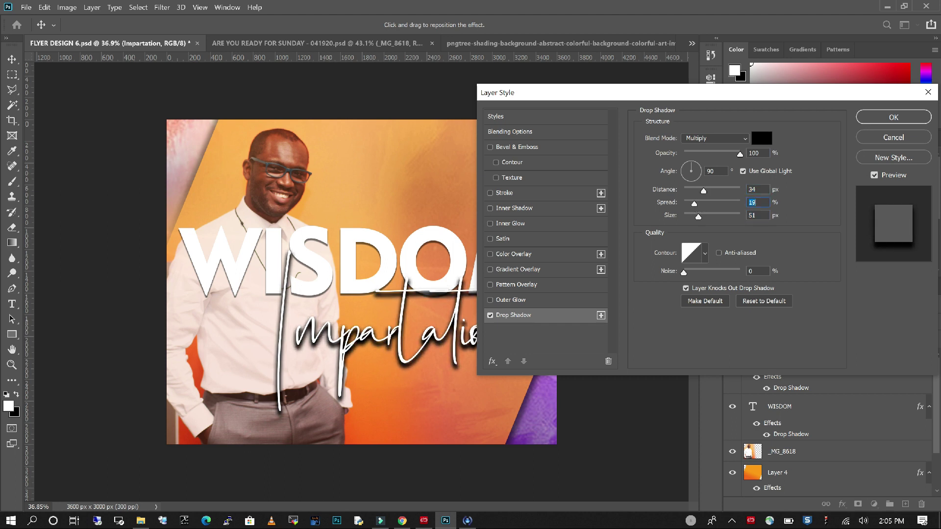
click(892, 117)
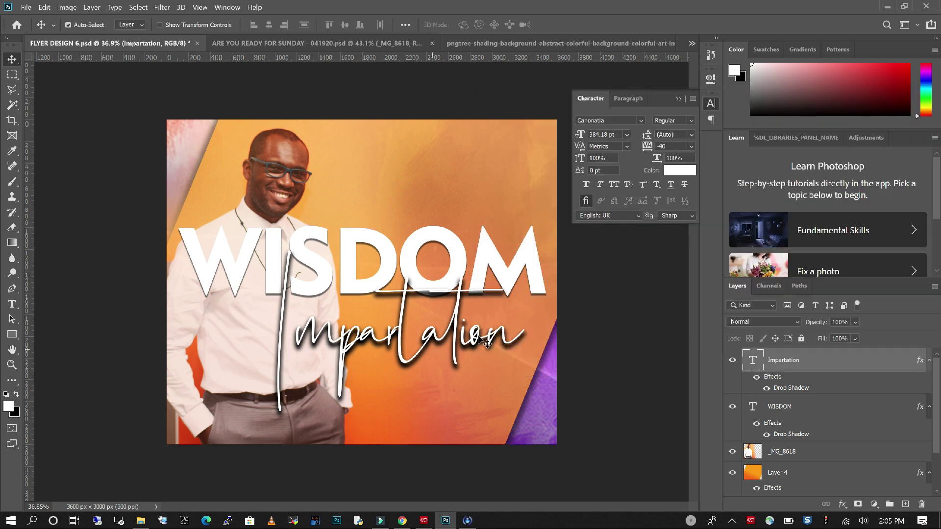
- Tuck Impartation up against WISDOM, then select Layer 3 and open the new fill/adjustment layer menu
drag(475, 338, 448, 329)
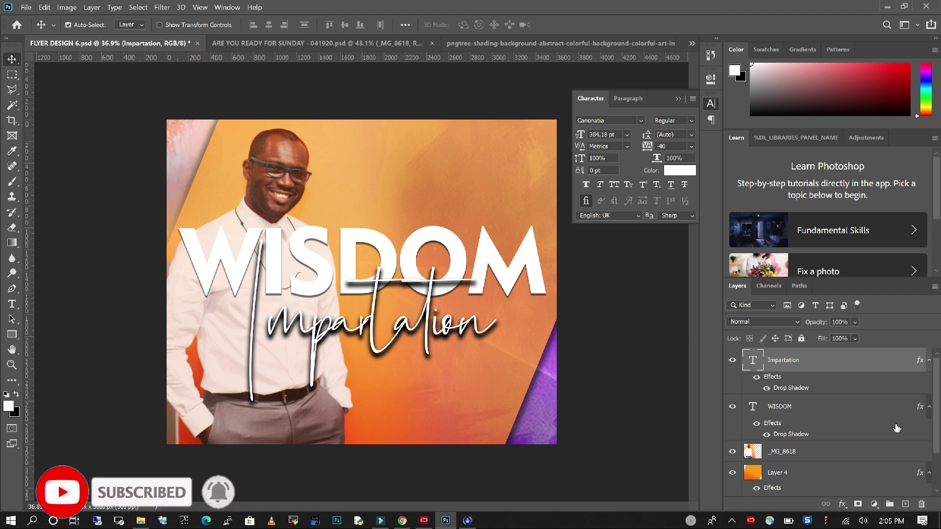
scroll(804, 458, down, 1)
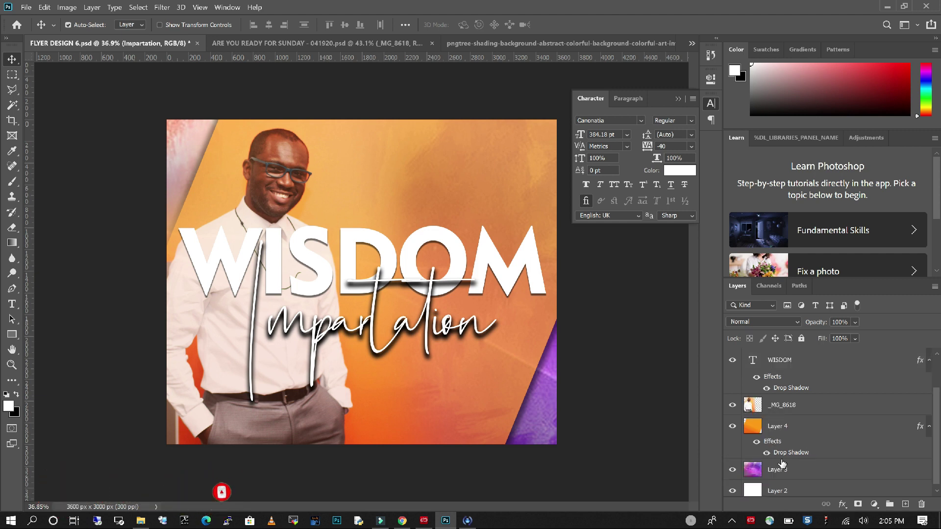
click(789, 471)
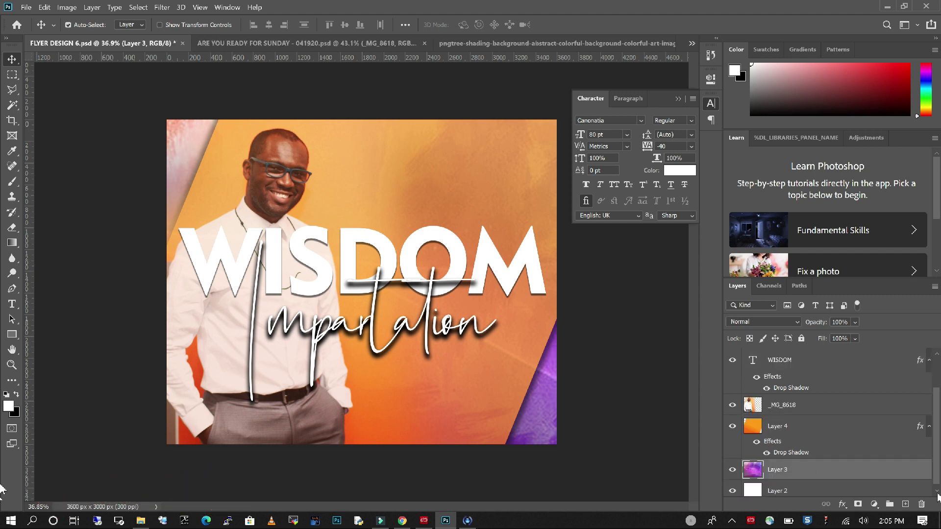
click(877, 507)
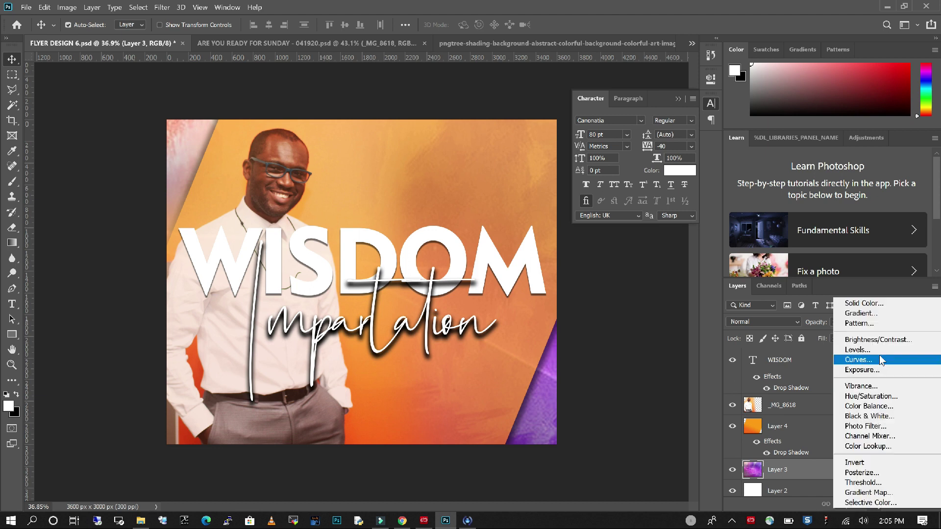
- Add a Gradient Fill layer above Layer 3 and add a new gradient colour stop at 13%
click(876, 317)
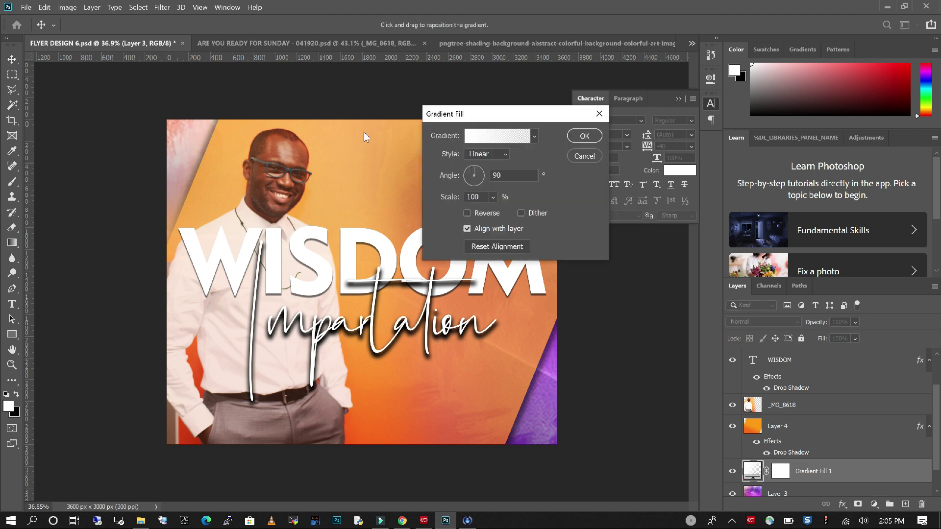
click(472, 138)
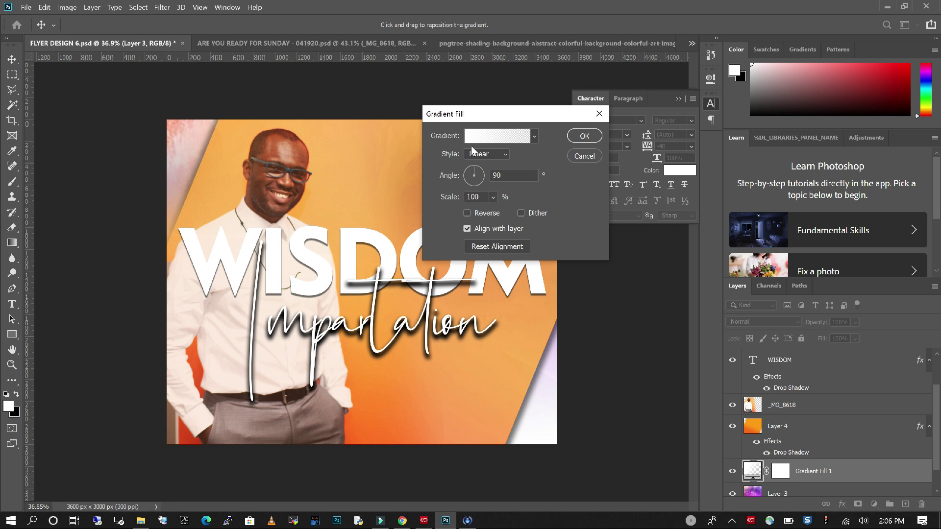
click(497, 136)
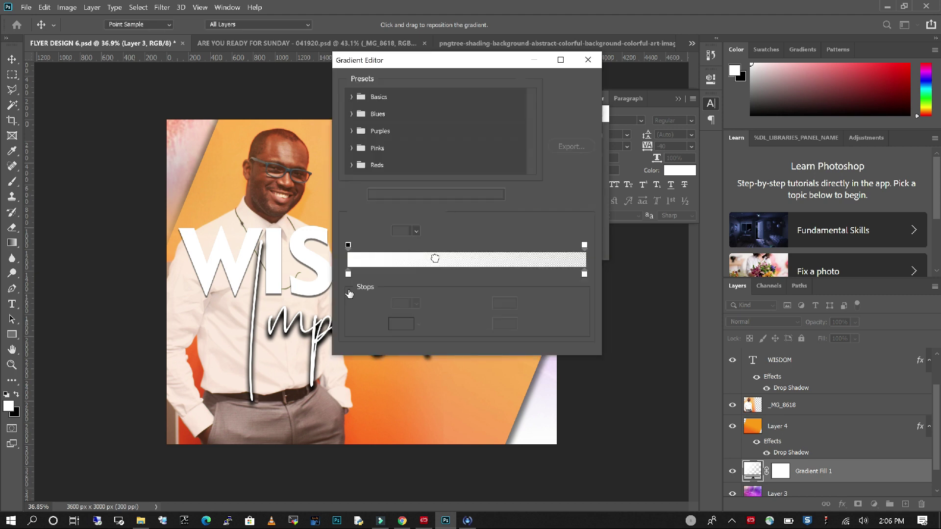
click(348, 274)
click(380, 275)
- Set the stop to deep purple #6a14ad and apply the purple-to-white 90° linear gradient
click(401, 324)
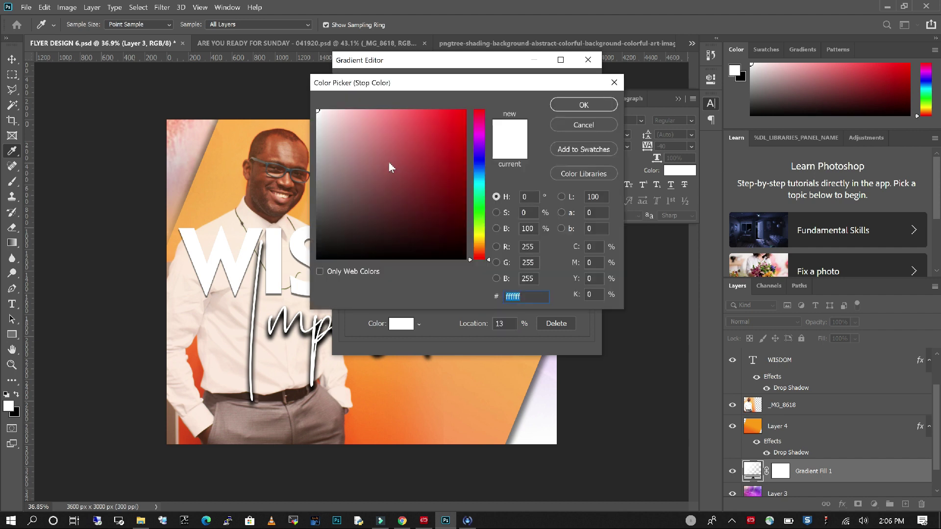
click(482, 149)
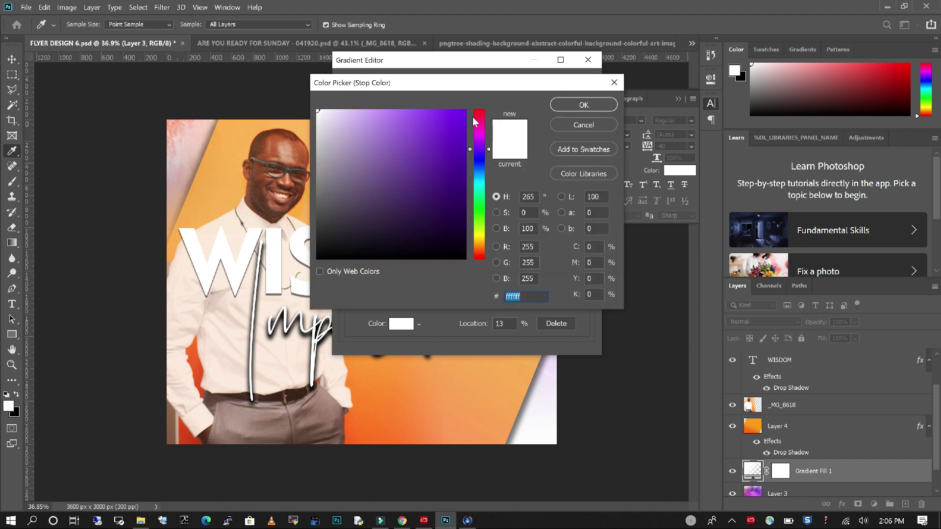
drag(482, 148, 482, 145)
click(464, 111)
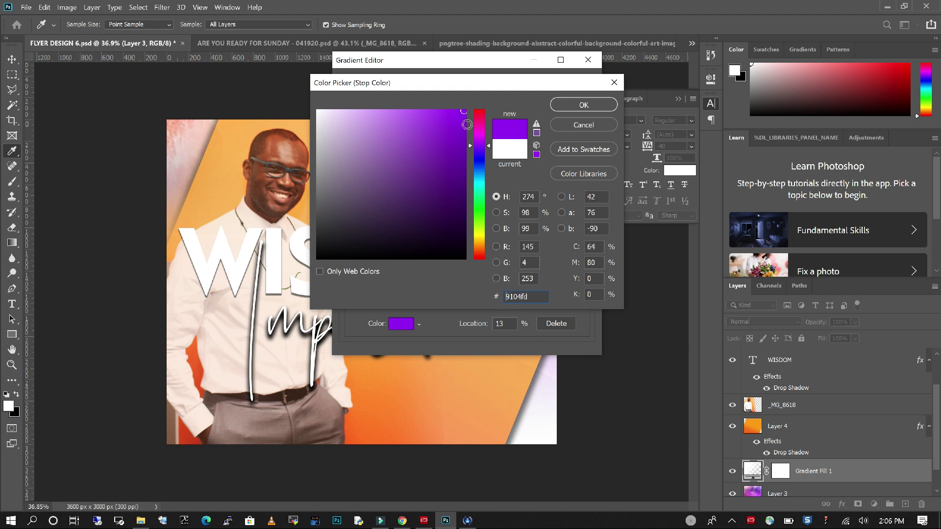
click(463, 125)
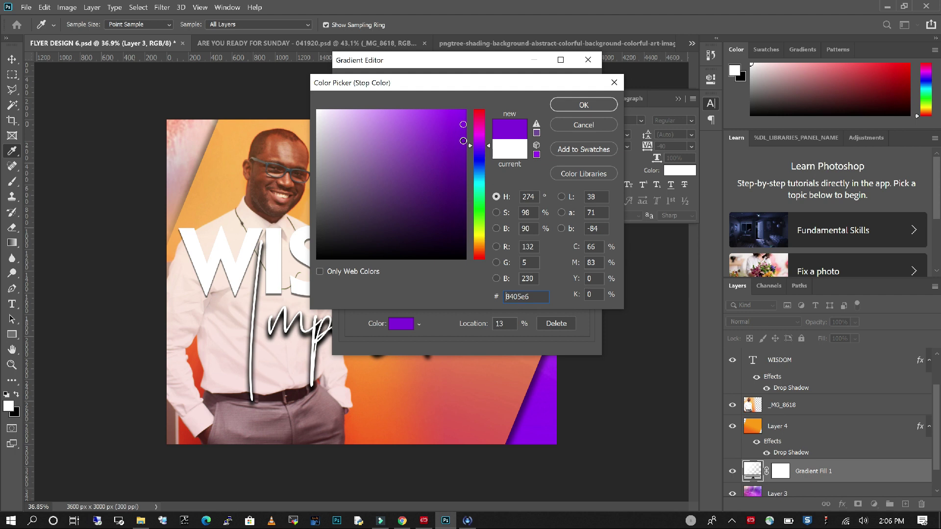
click(463, 139)
click(460, 165)
click(449, 158)
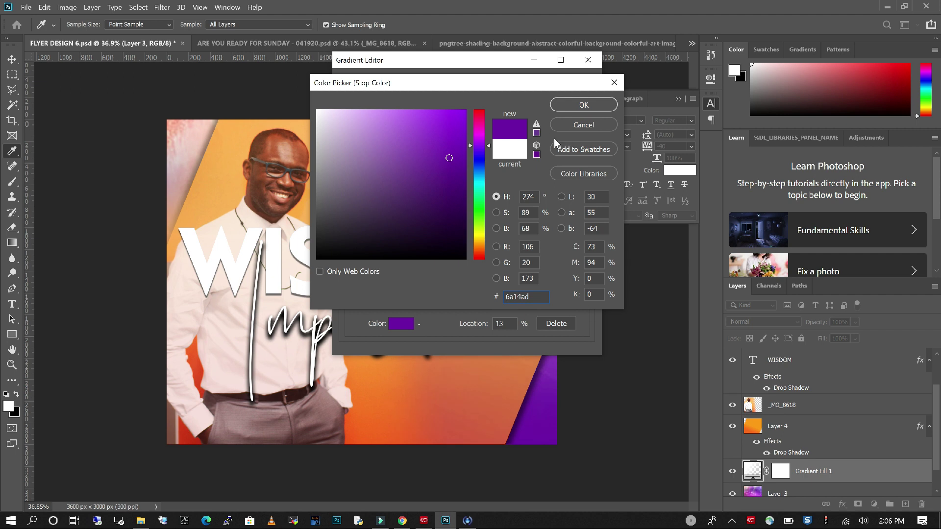
click(582, 106)
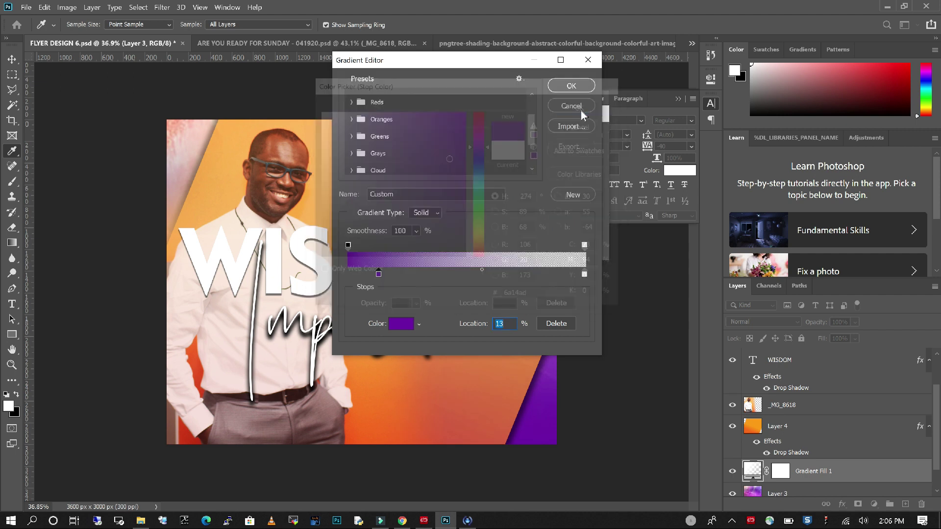
key(Return)
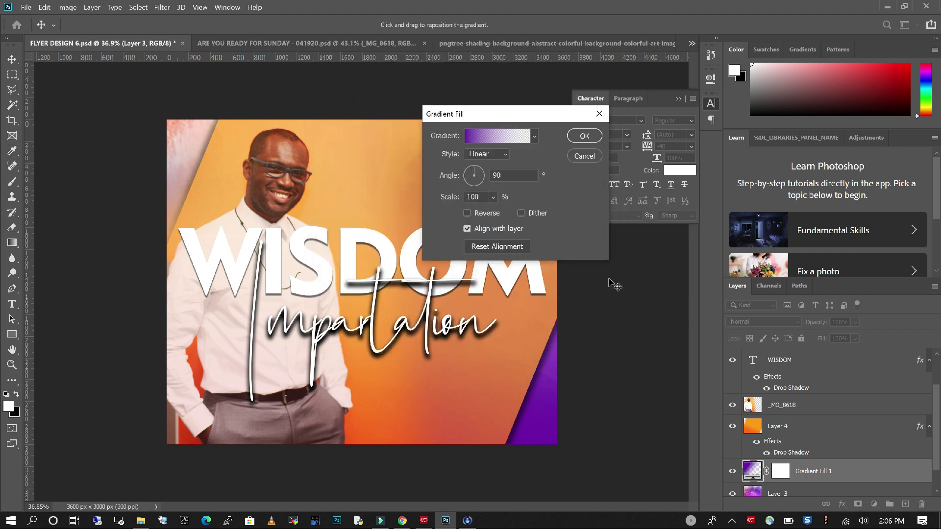
click(583, 137)
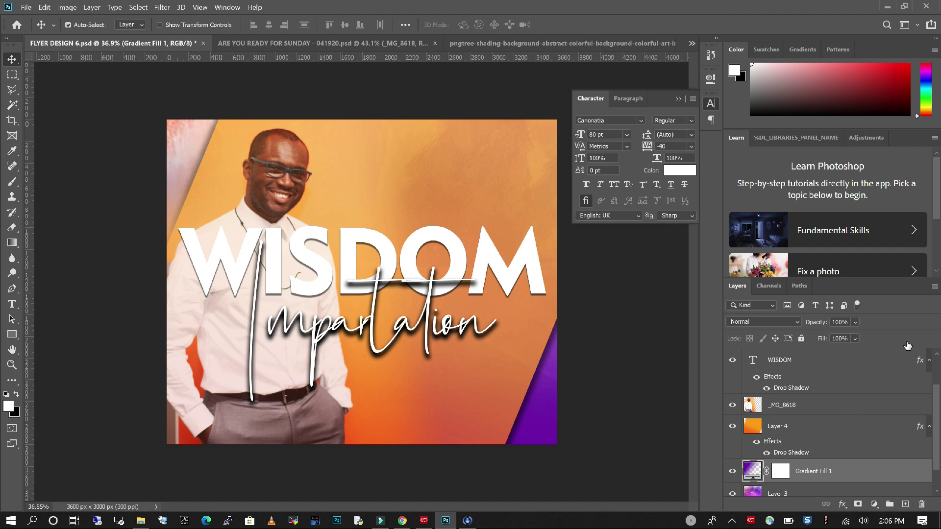
- Lower Gradient Fill 1's fill to 86% and close the floating Character panel
drag(886, 353, 879, 351)
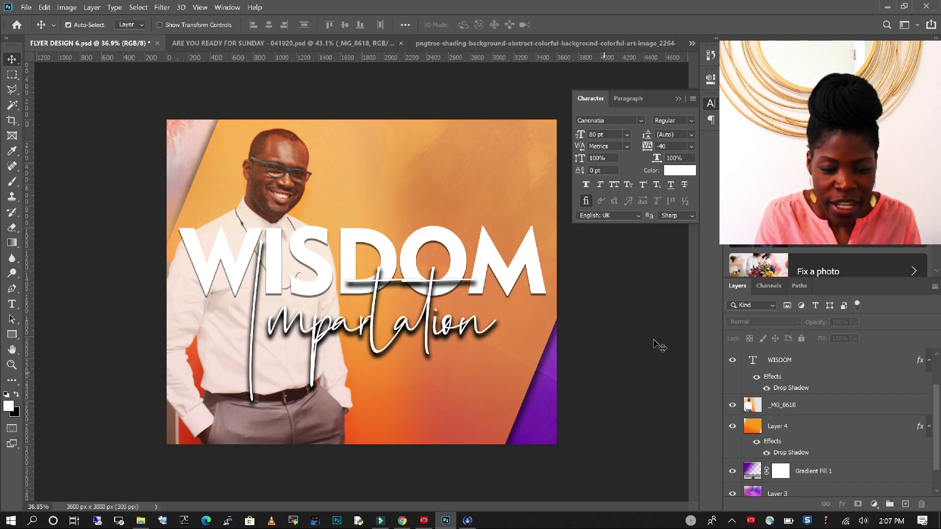
click(677, 98)
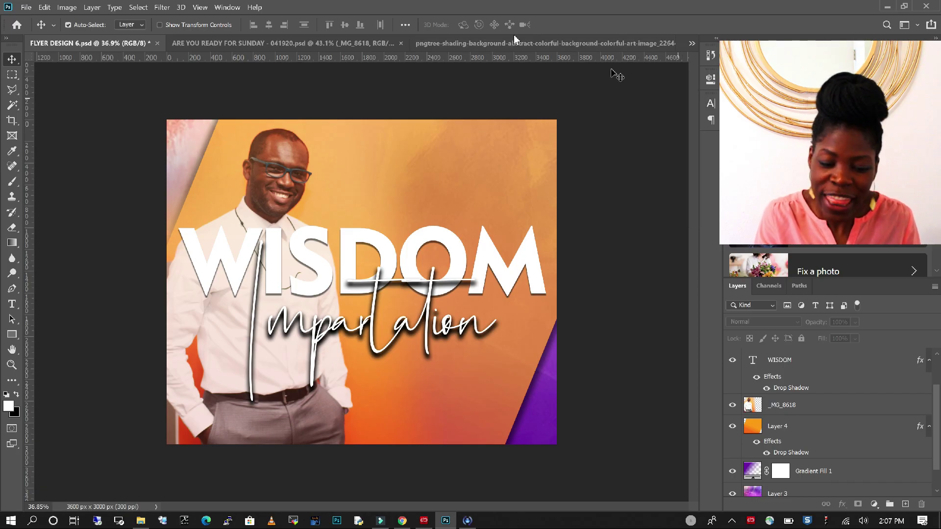
- Drag the QFC NEW LOGO layer from the ARE YOU READY FOR SUNDAY document into the flyer
click(333, 41)
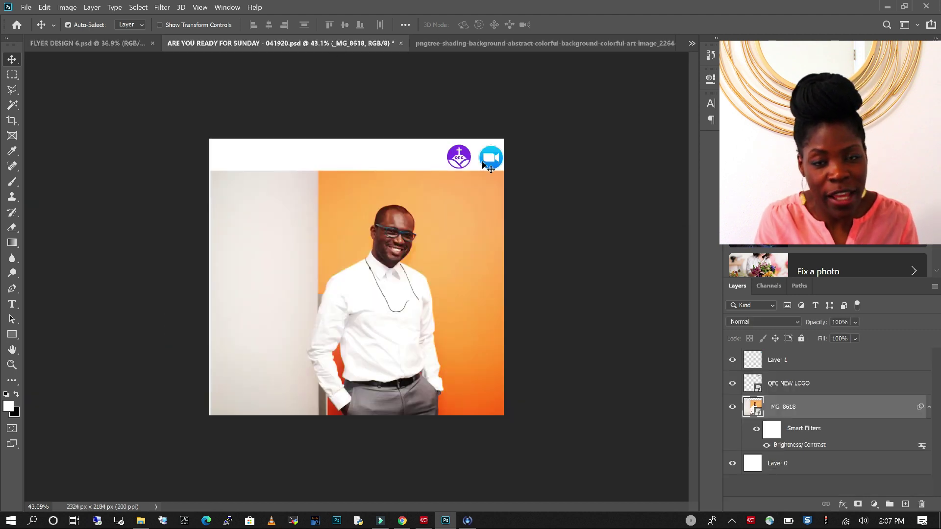
right_click(457, 154)
click(494, 159)
drag(475, 150, 519, 56)
drag(242, 46, 526, 151)
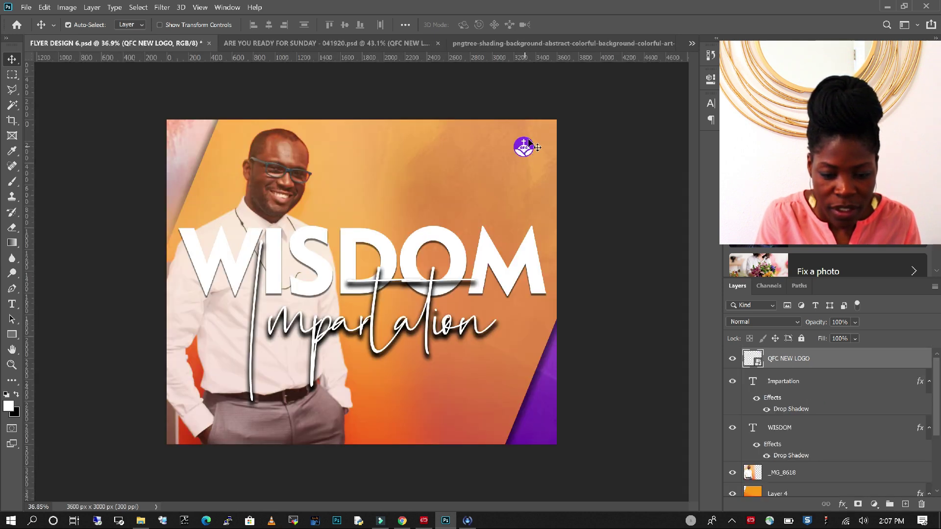
- Position the QFC logo in the flyer's top-right corner and scale it down to fit
drag(532, 146, 542, 144)
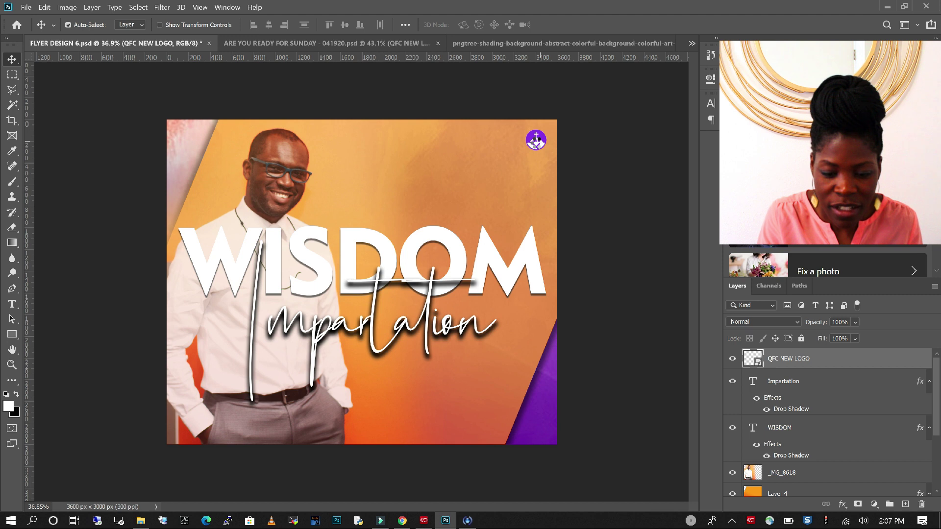
key(ctrl+t)
drag(522, 153, 516, 160)
click(12, 75)
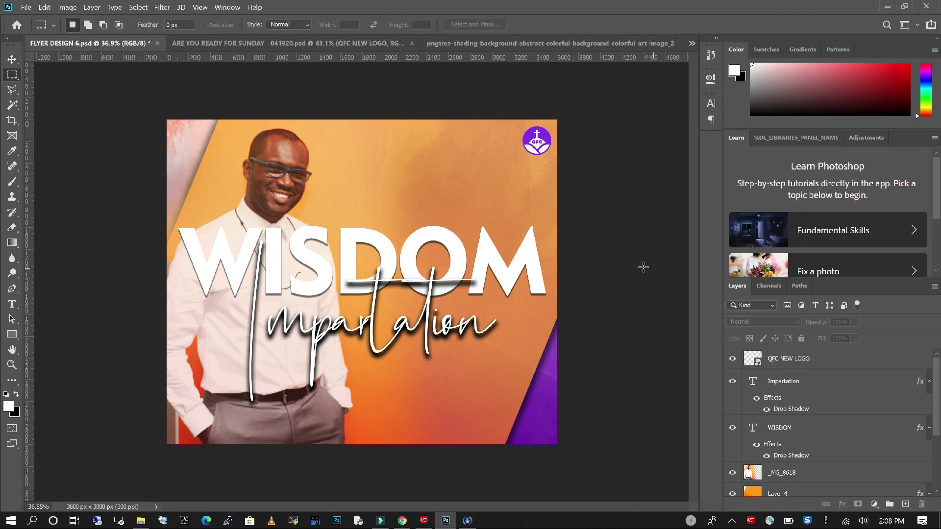
- Draw a rectangle below Impartation on new Layer 5, fill it white, and start a text layer near the top
click(13, 59)
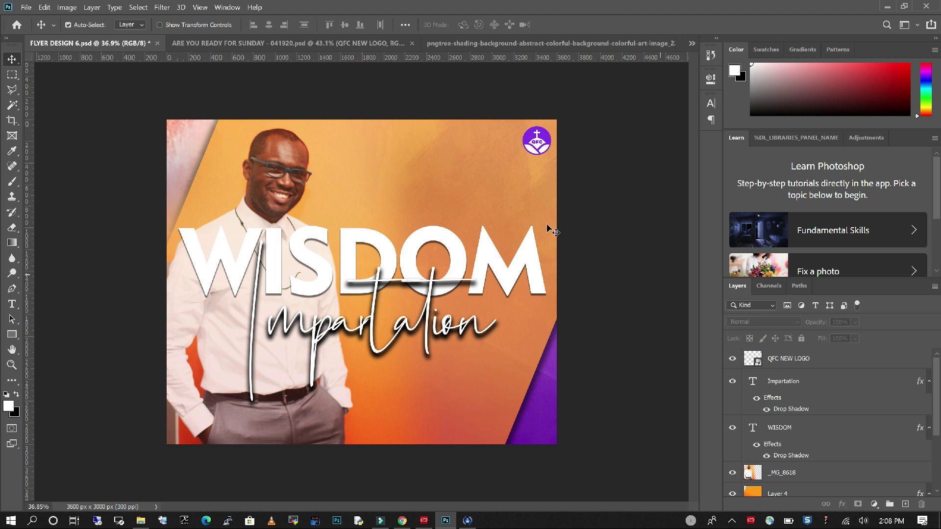
click(14, 76)
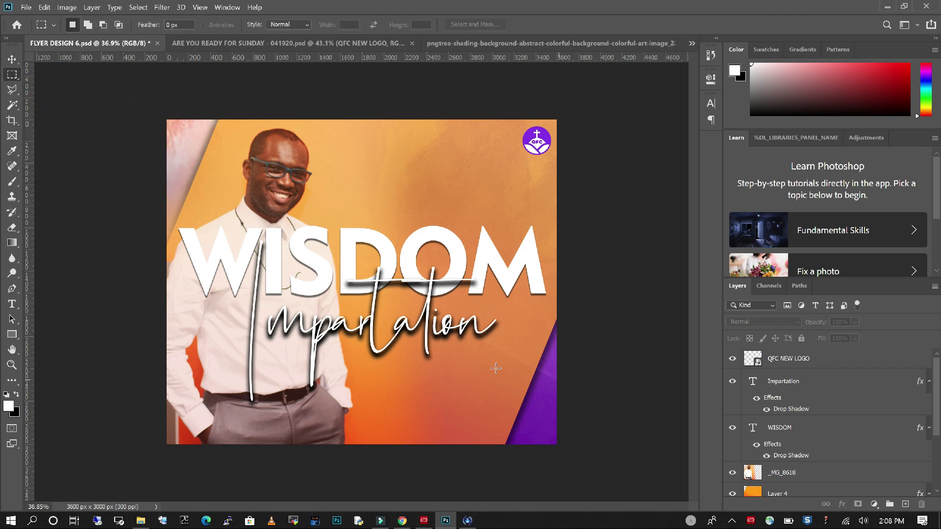
drag(356, 362, 425, 388)
click(905, 505)
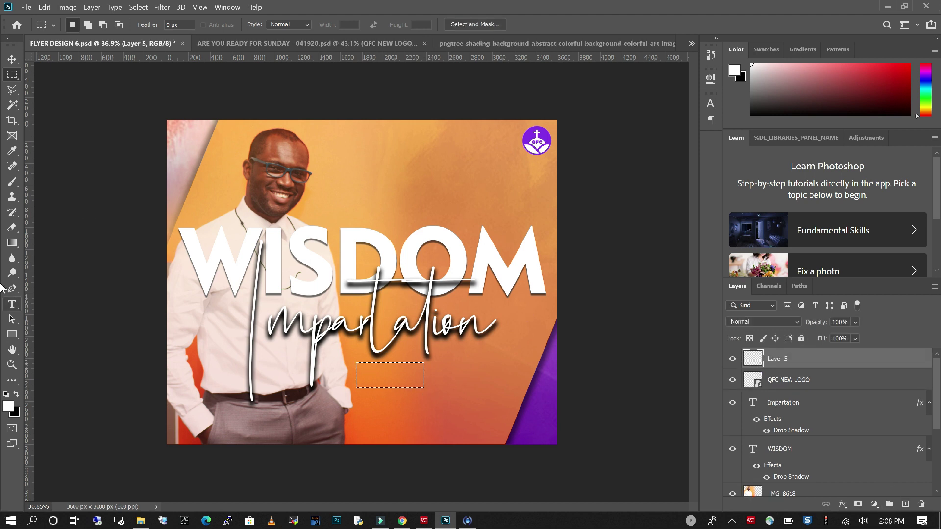
click(12, 243)
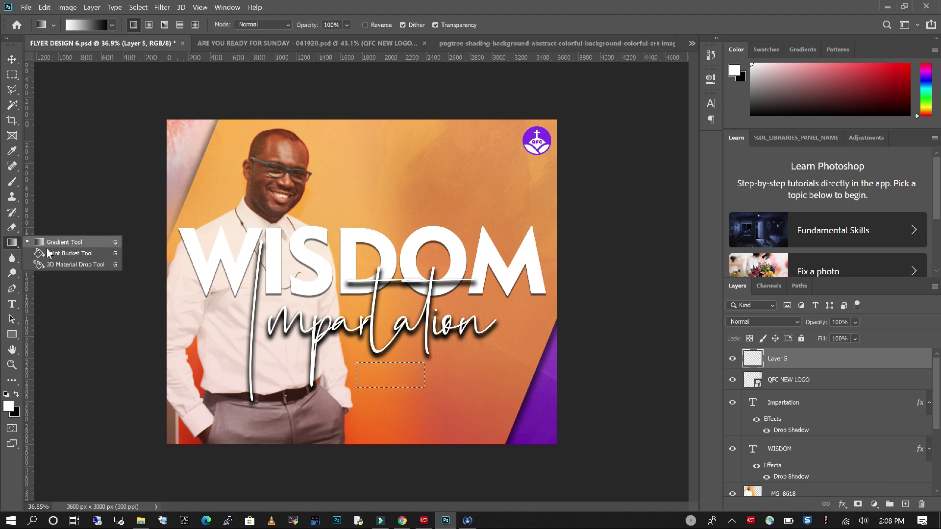
click(64, 253)
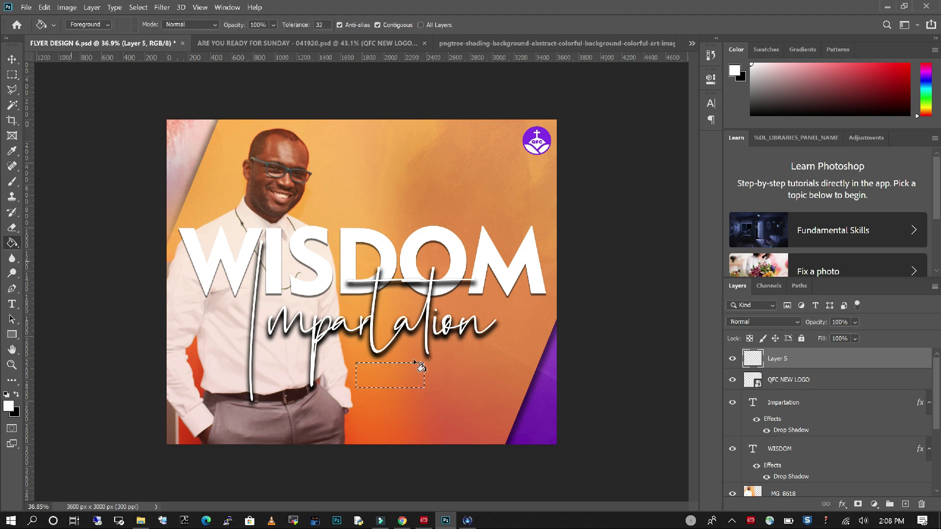
click(390, 375)
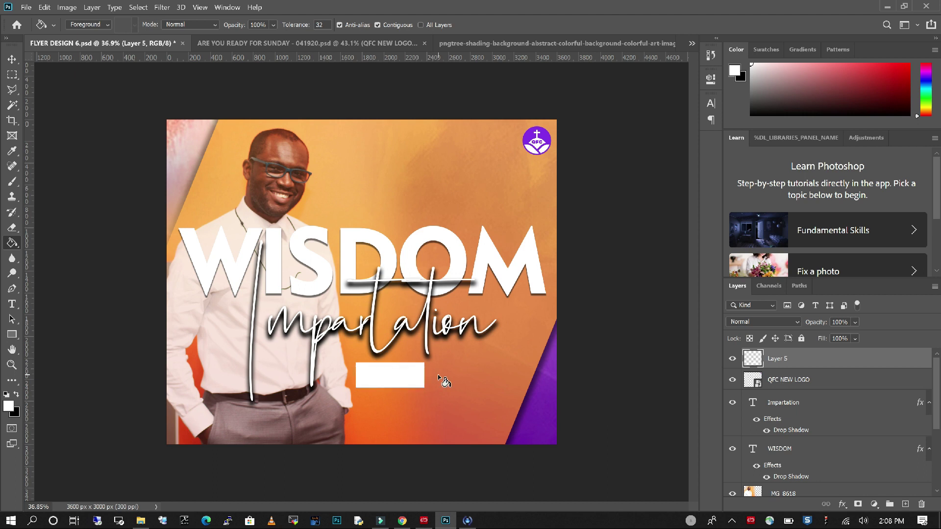
click(12, 305)
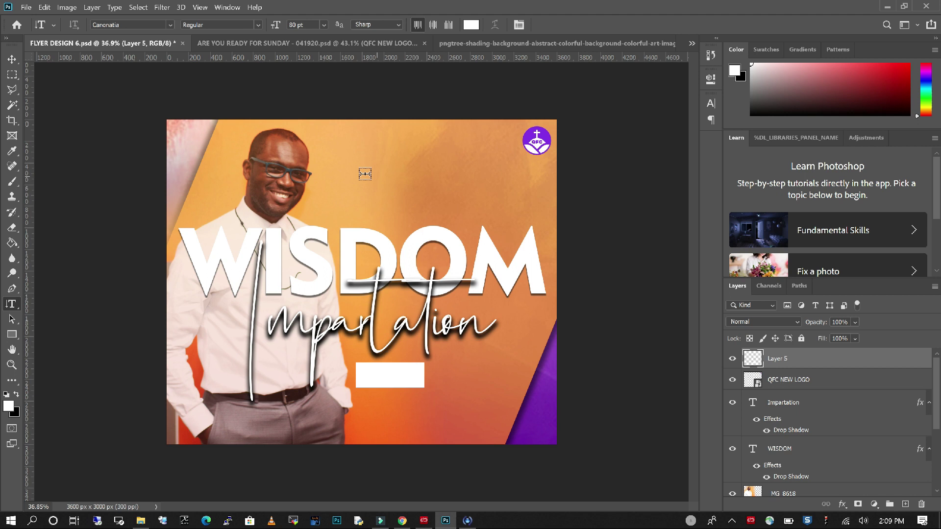
click(343, 171)
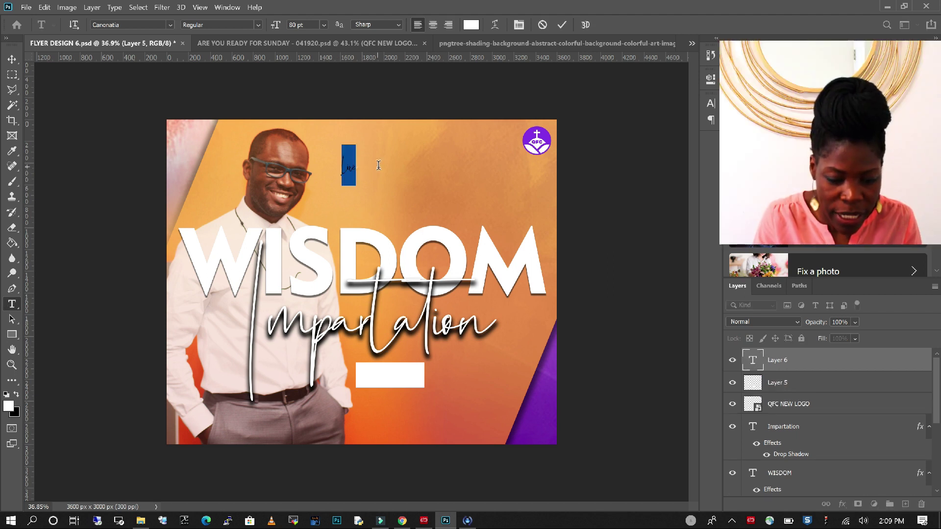
- Type LIVE in white Geometr415 Blk BT, 80 pt, near the flyer's top and commit it
key(Right)
key(BackSpace)
key(BackSpace)
key(BackSpace)
key(BackSpace)
text(LIVE)
key(ctrl+a)
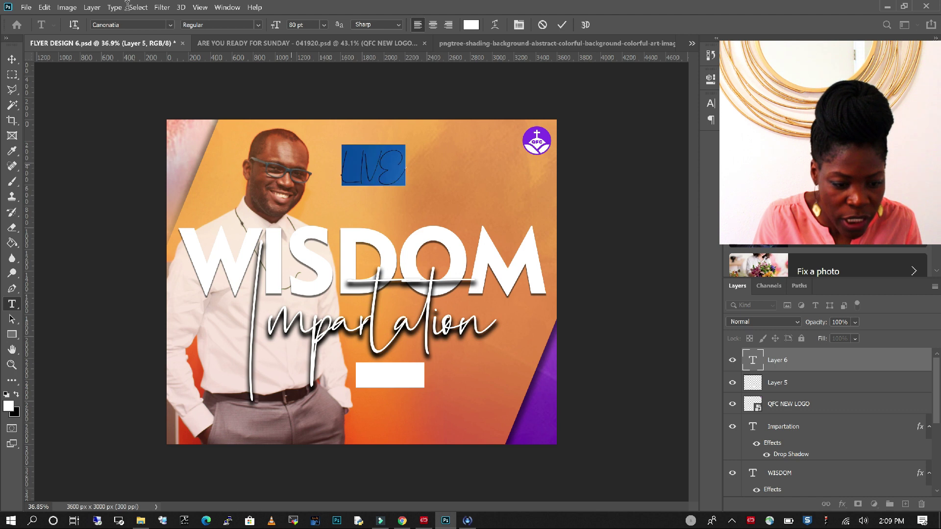
click(169, 28)
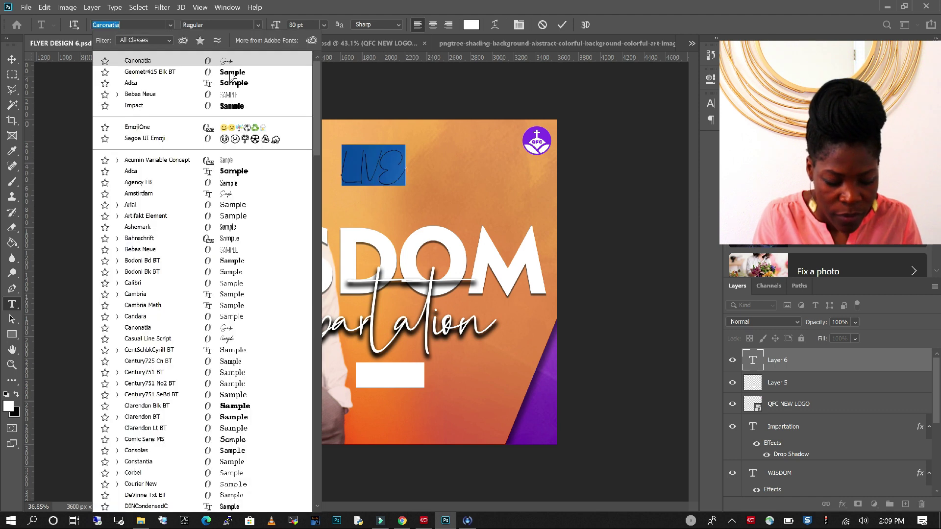
key(Down)
key(Return)
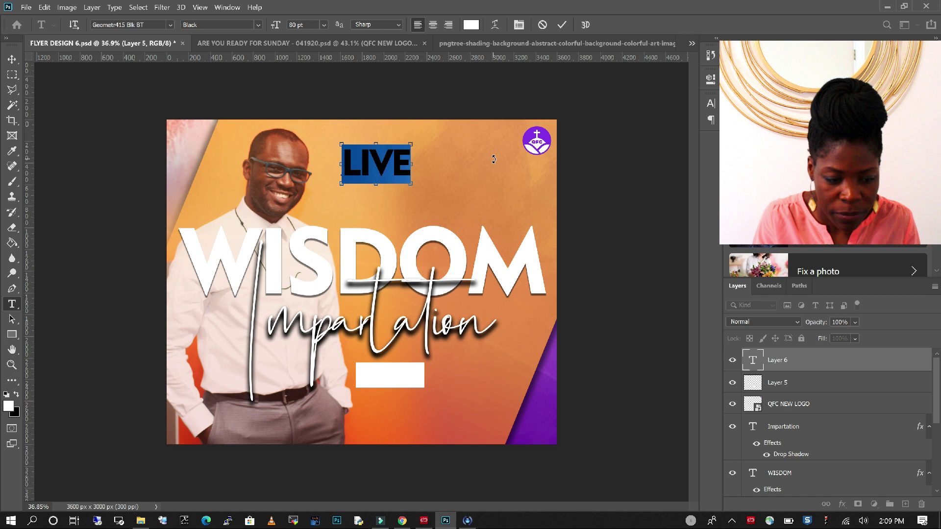
key(ctrl+Return)
key(v)
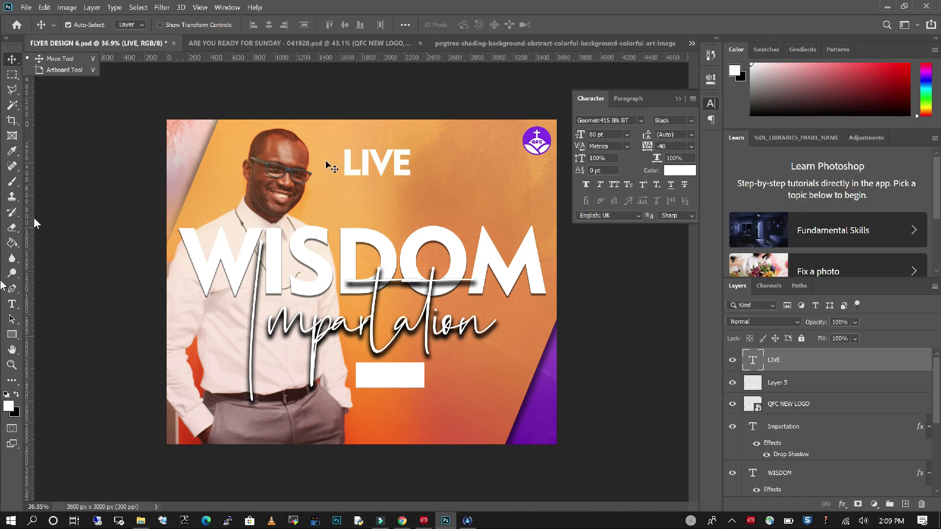
click(12, 304)
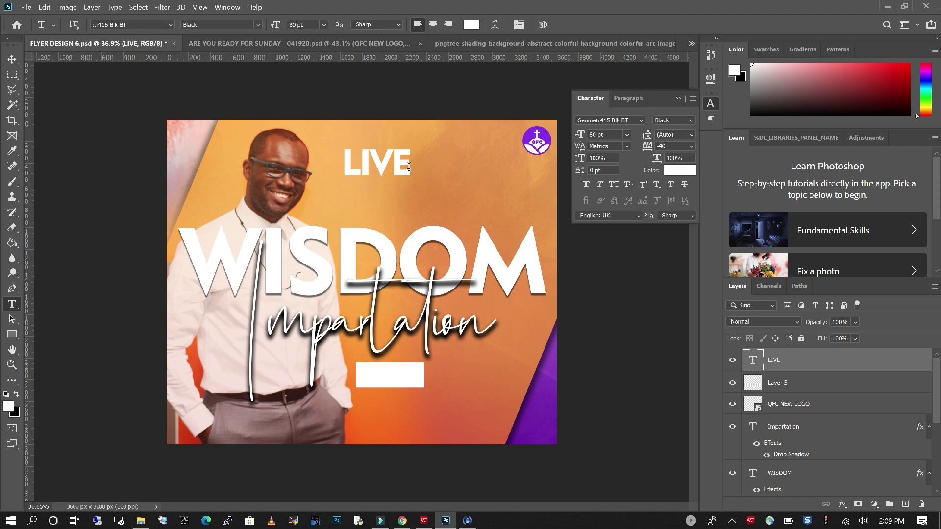
- Recolour the LIVE text deep red #c51717
double_click(383, 163)
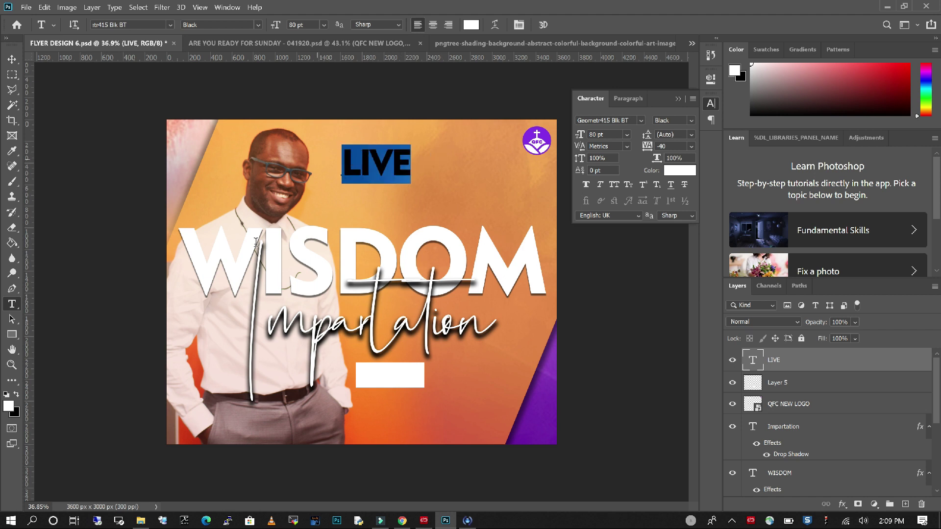
click(8, 406)
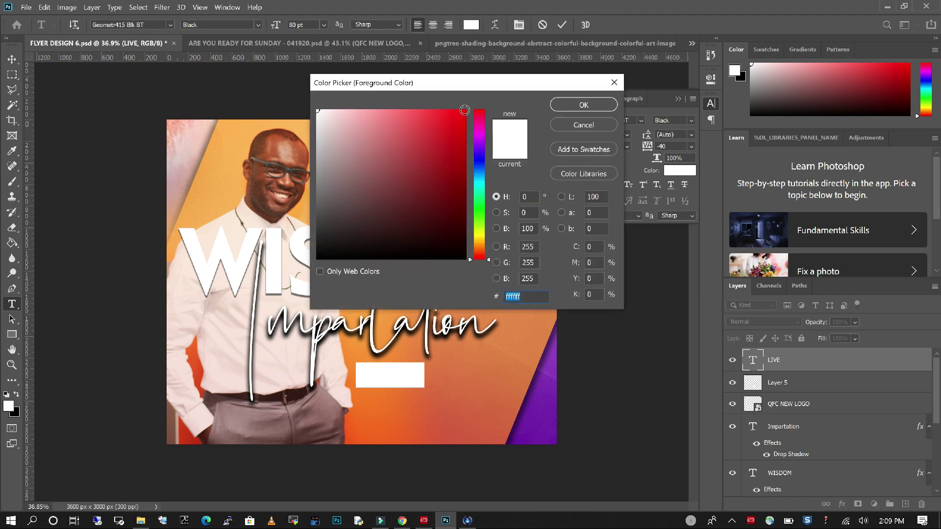
drag(465, 121, 449, 143)
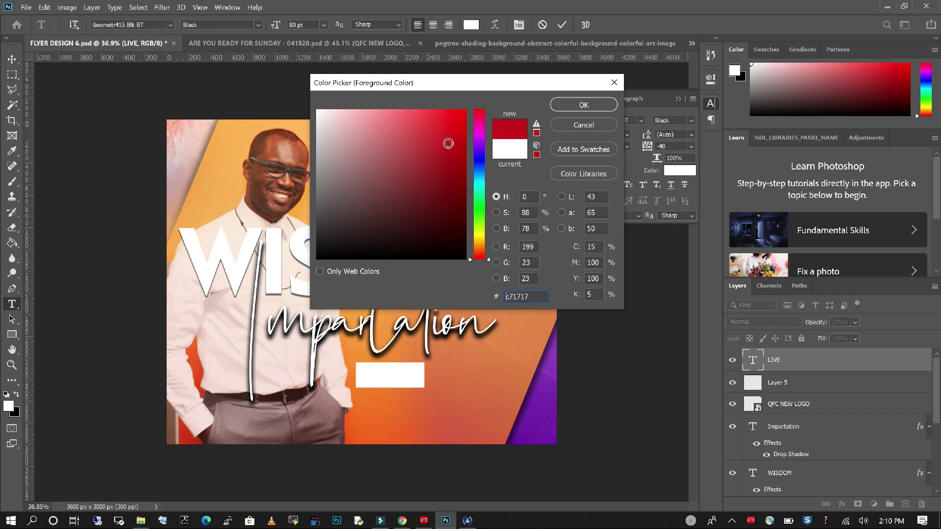
click(583, 104)
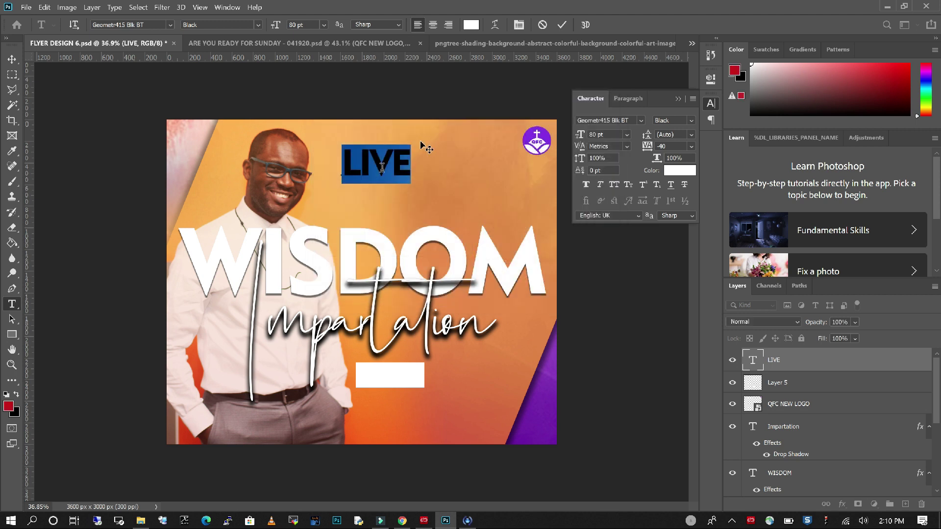
click(12, 59)
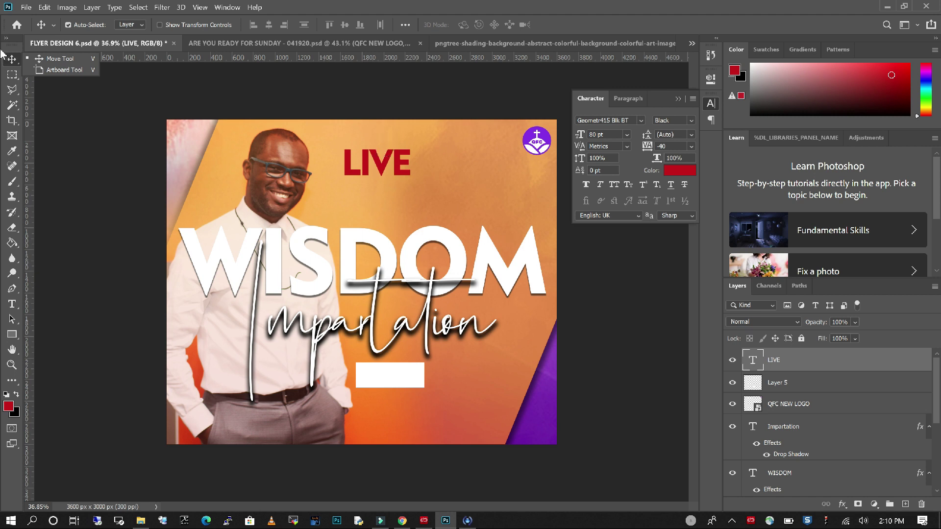
click(64, 60)
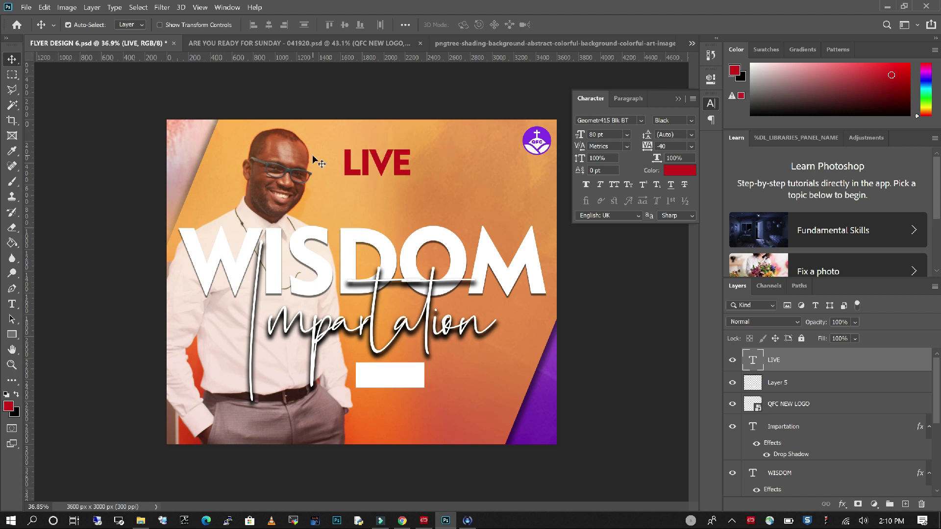
- Scale the LIVE text down to 61.97 pt
key(ctrl+t)
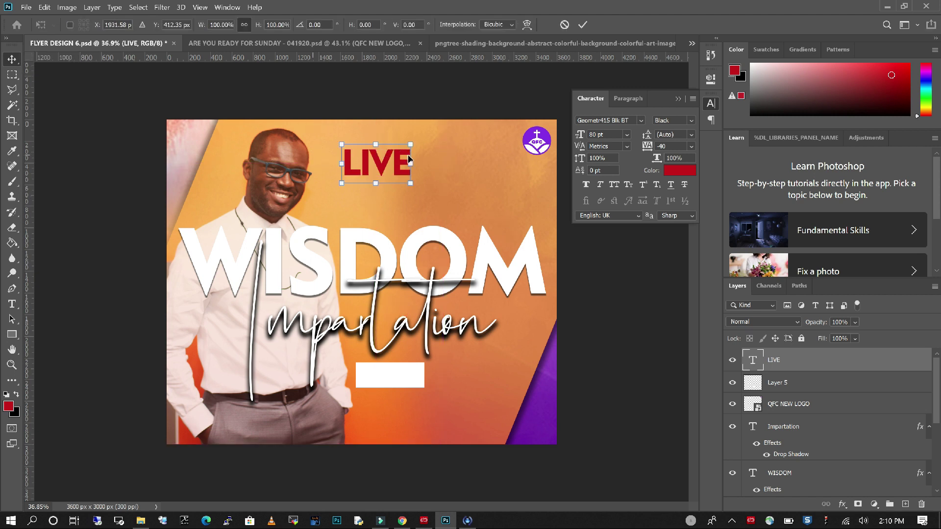
drag(410, 145, 406, 381)
double_click(385, 165)
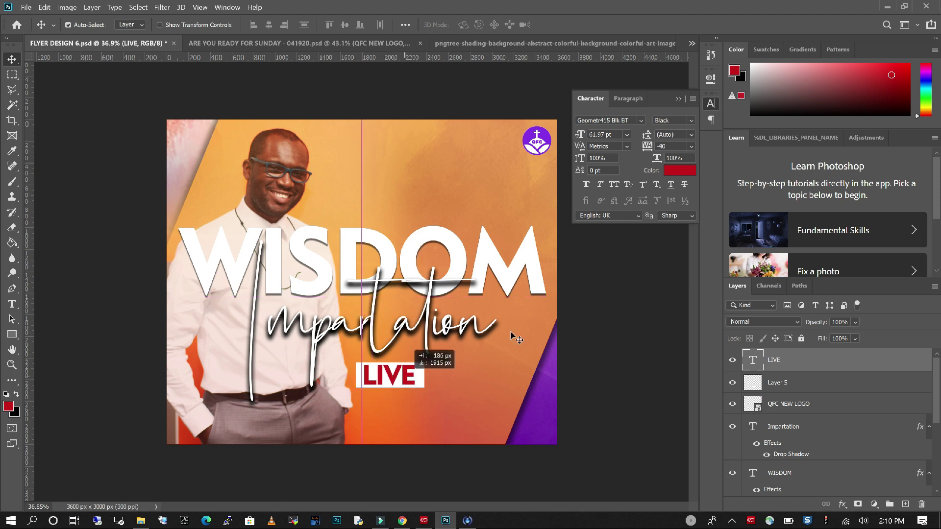
- Move LIVE so it sits centred inside the white box beneath Impartation
drag(511, 333, 511, 334)
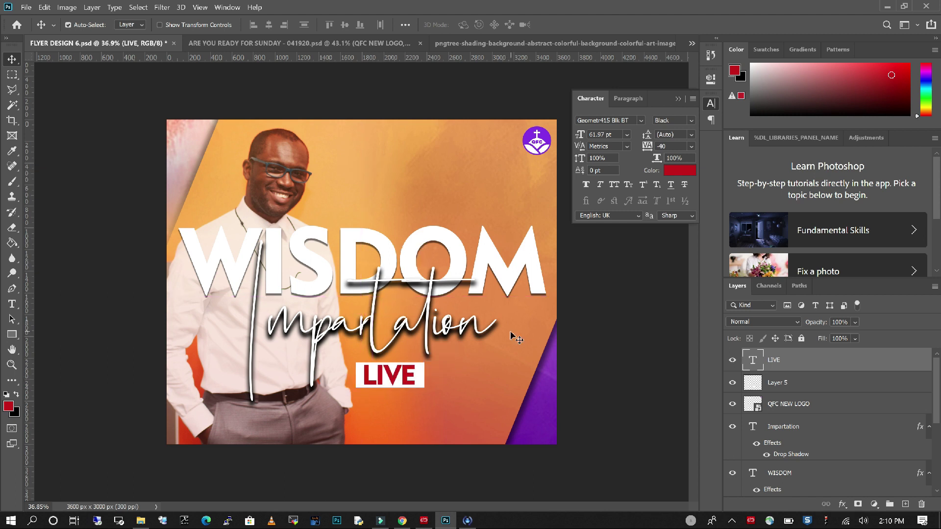
click(11, 308)
drag(400, 380, 377, 382)
click(784, 360)
key(v)
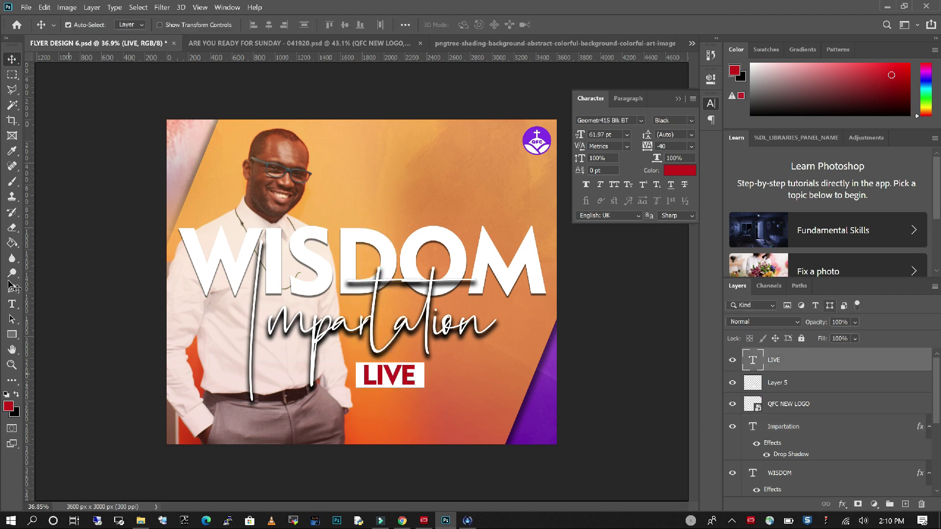
click(11, 304)
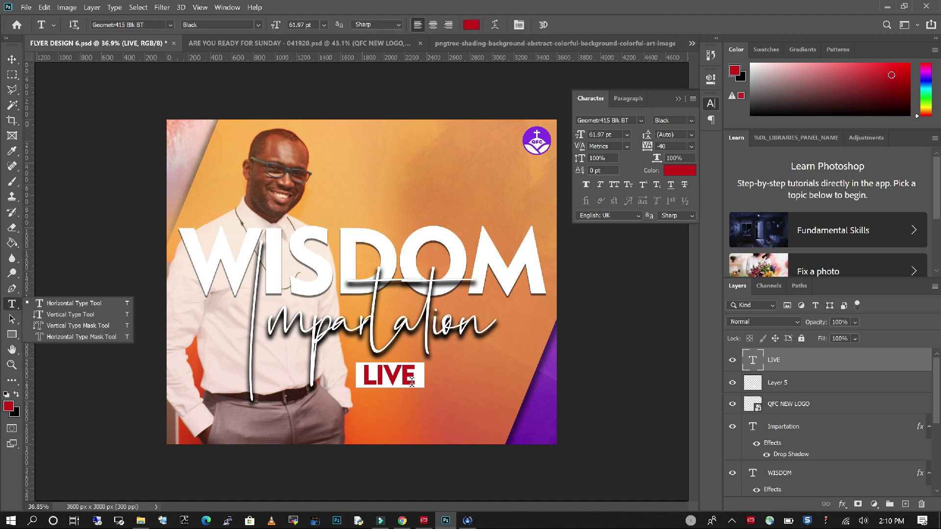
- Change the LIVE text to the brighter red #e00d0d
click(394, 382)
drag(416, 379, 365, 379)
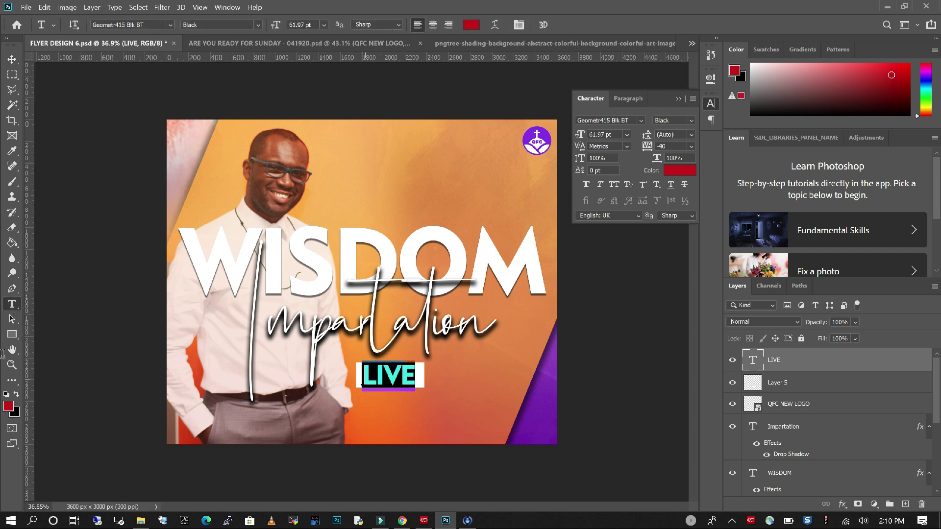
click(8, 406)
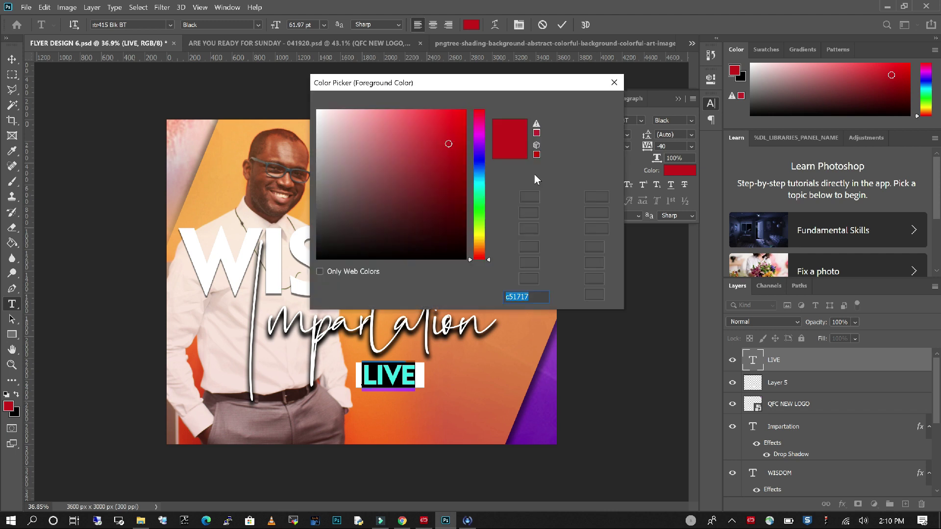
click(456, 129)
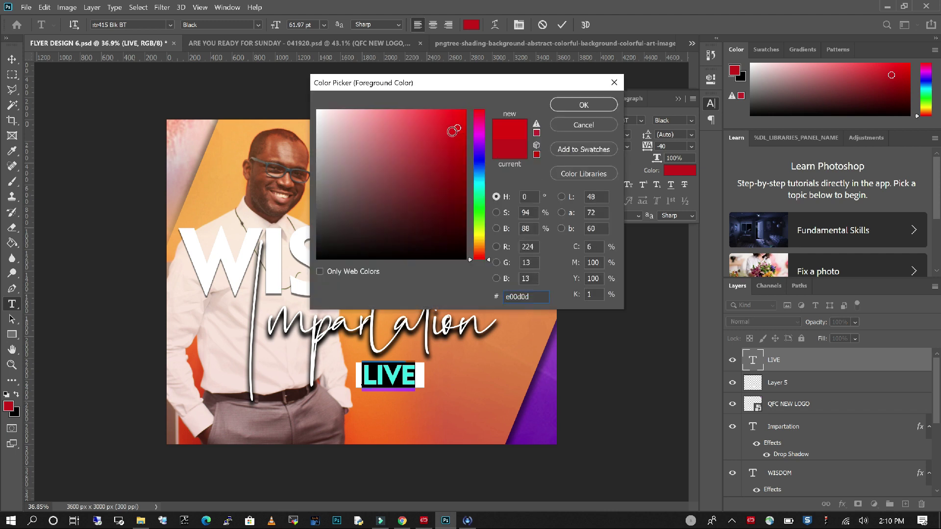
click(582, 104)
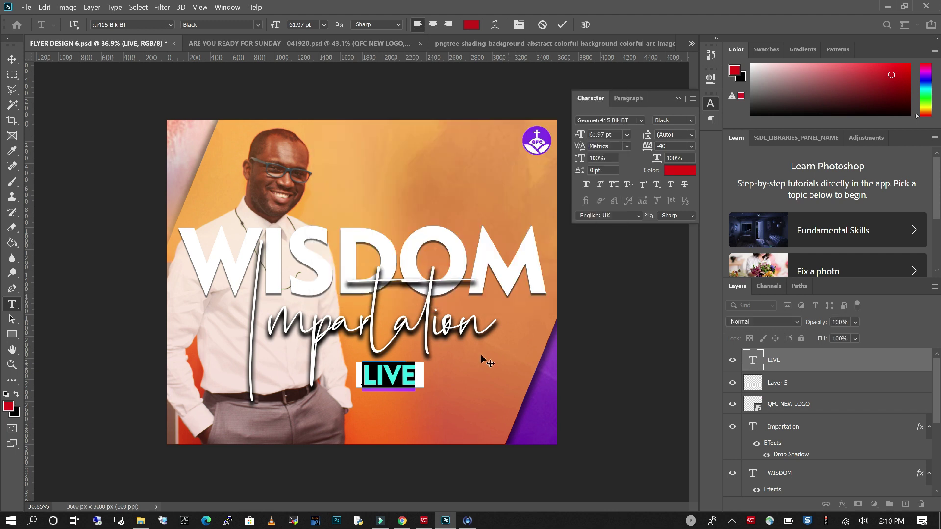
click(12, 59)
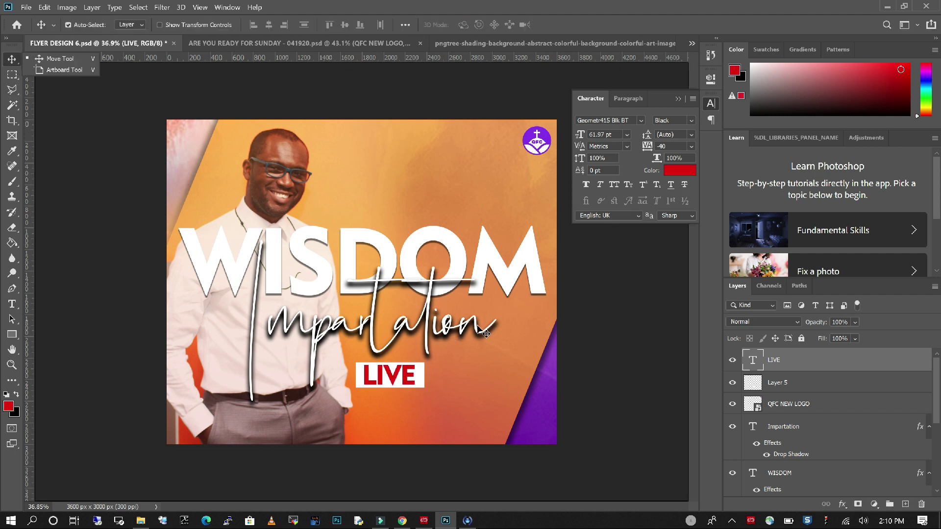
click(338, 44)
- Bring the blue zoom icon (Layer 1) beside LIVE and enlarge it to about 113.56%
right_click(492, 160)
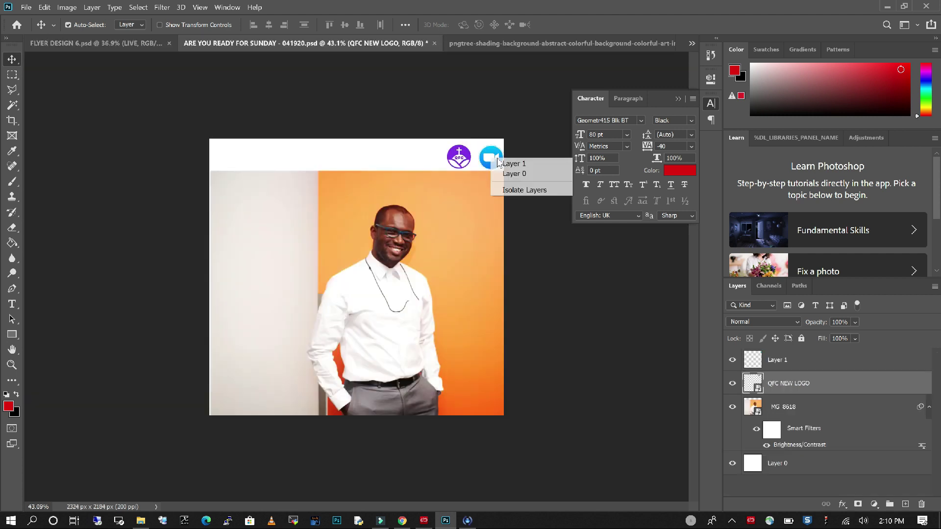
click(523, 164)
drag(500, 129, 453, 373)
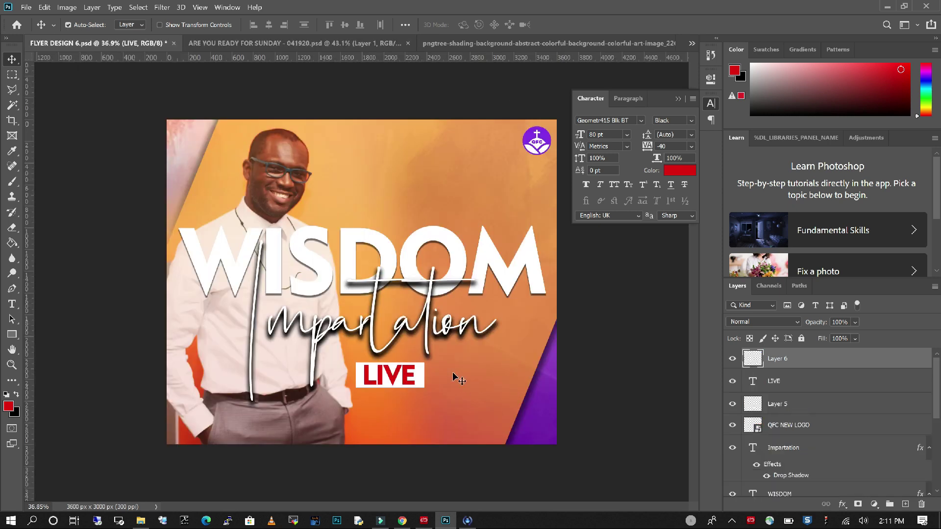
drag(453, 374, 442, 379)
key(ctrl+t)
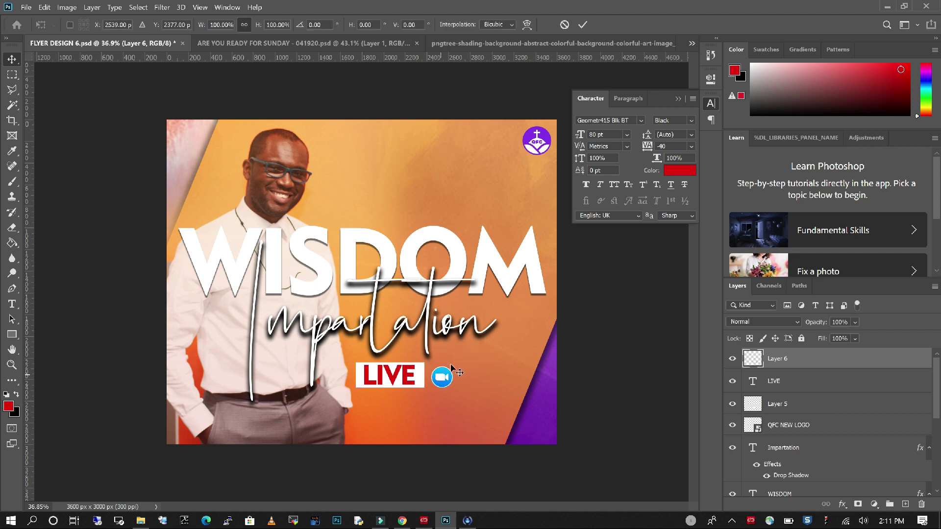
drag(456, 364, 453, 366)
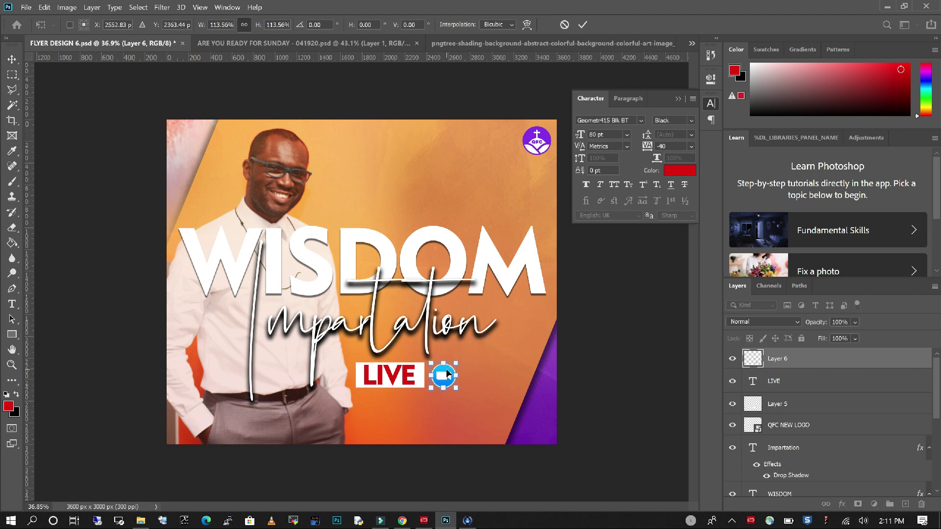
click(492, 384)
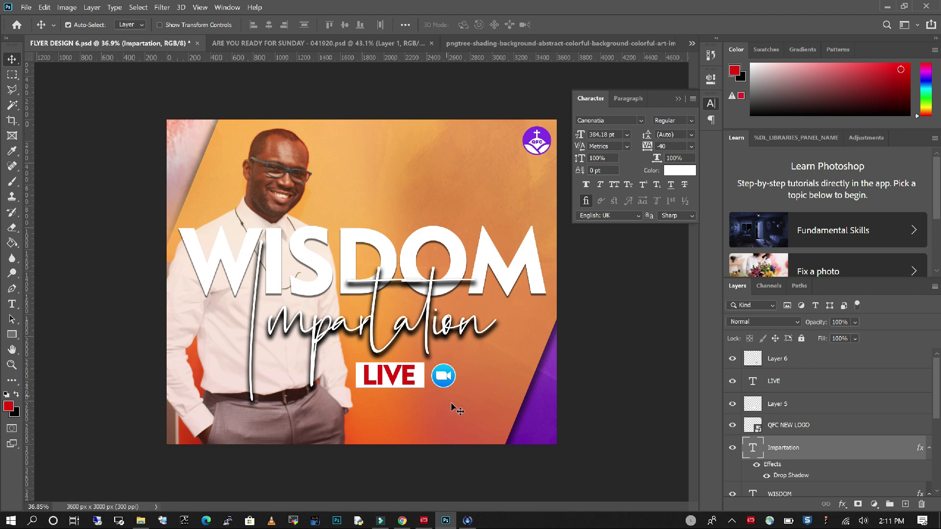
- Type 'MEETING IN' above the headline in white Bebas Neue, 48 pt Bold
click(15, 305)
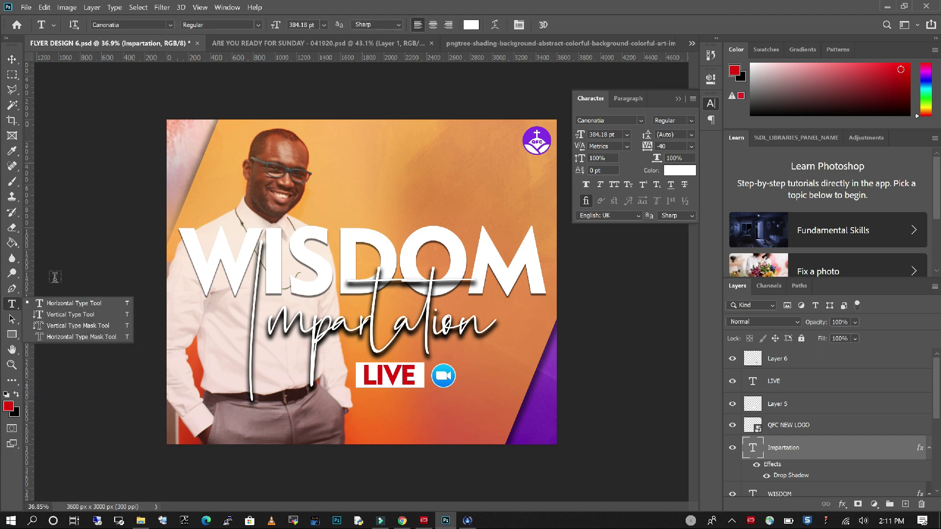
click(51, 305)
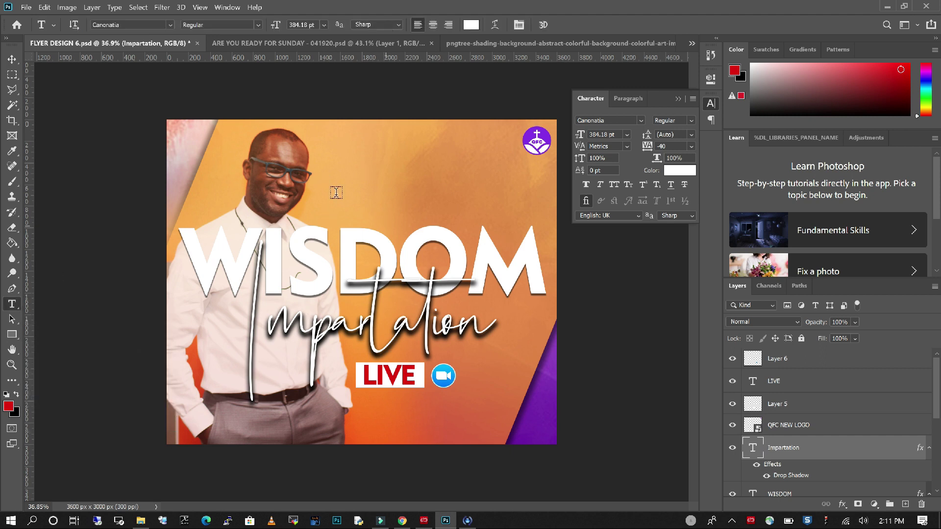
click(492, 172)
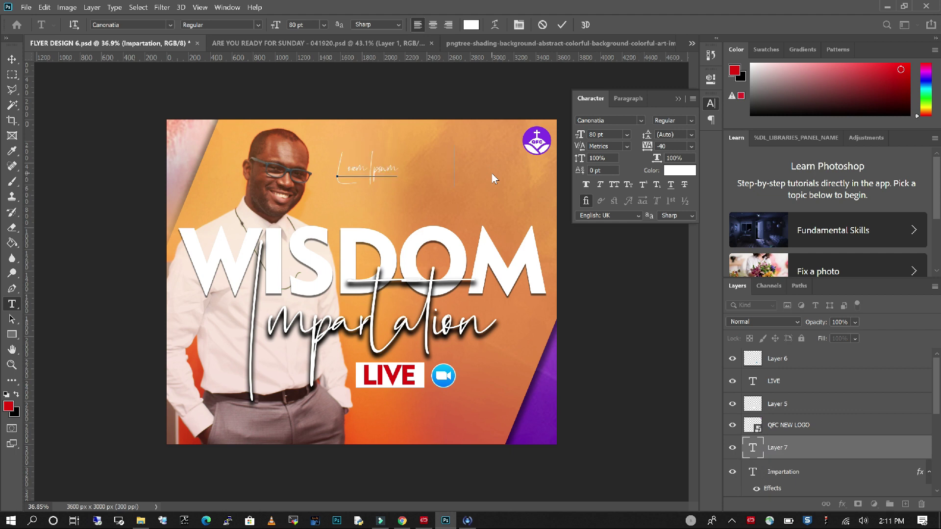
text(MEETING)
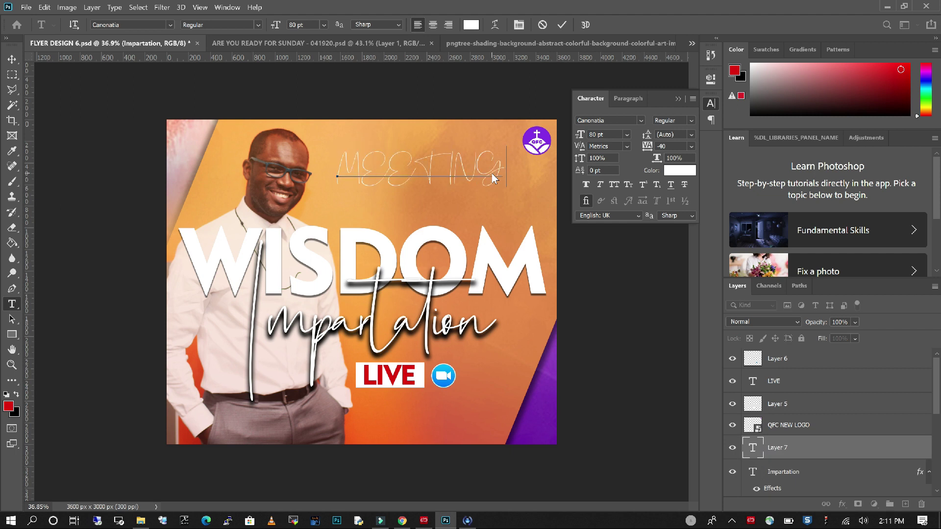
text(IN)
drag(532, 169, 242, 177)
click(170, 25)
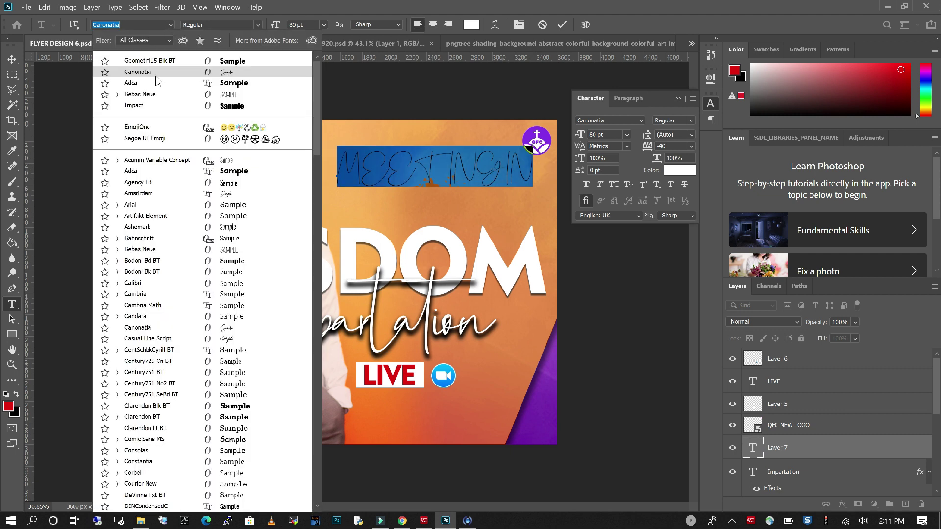
click(140, 250)
click(324, 24)
click(304, 159)
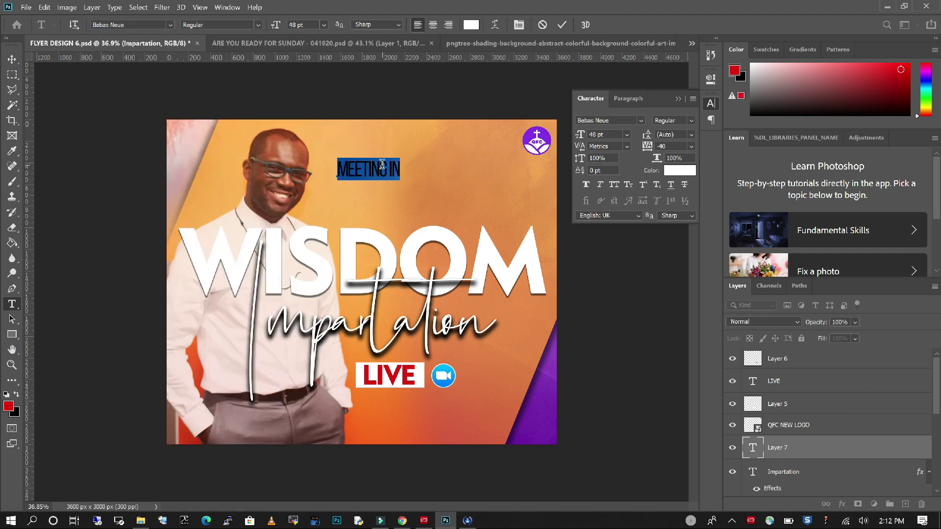
click(258, 25)
click(211, 72)
- Add the meeting ID number after it, set in Bebas Neue Book weight
text(687368724)
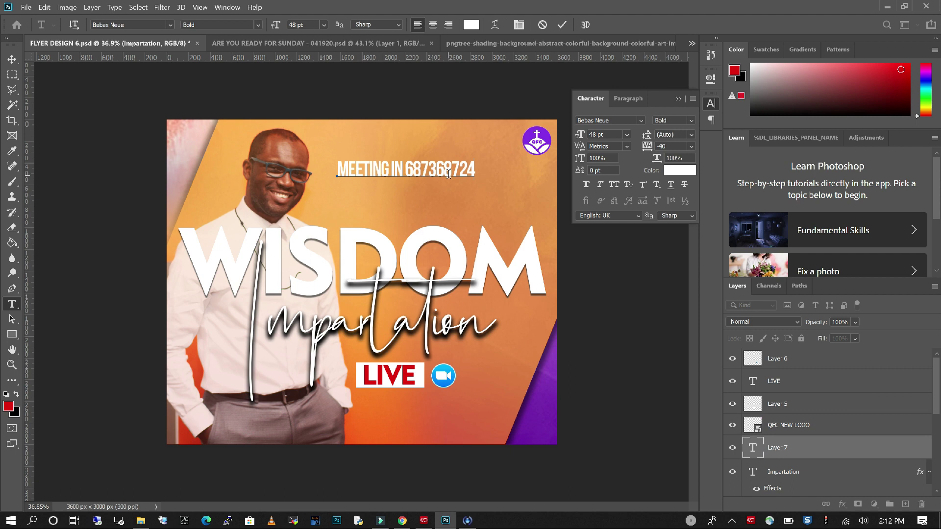
drag(406, 167, 475, 171)
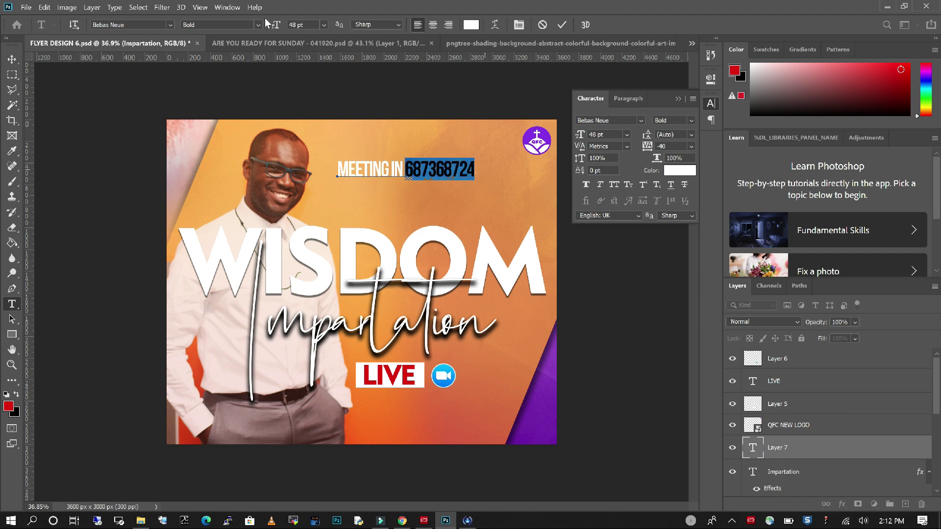
click(258, 25)
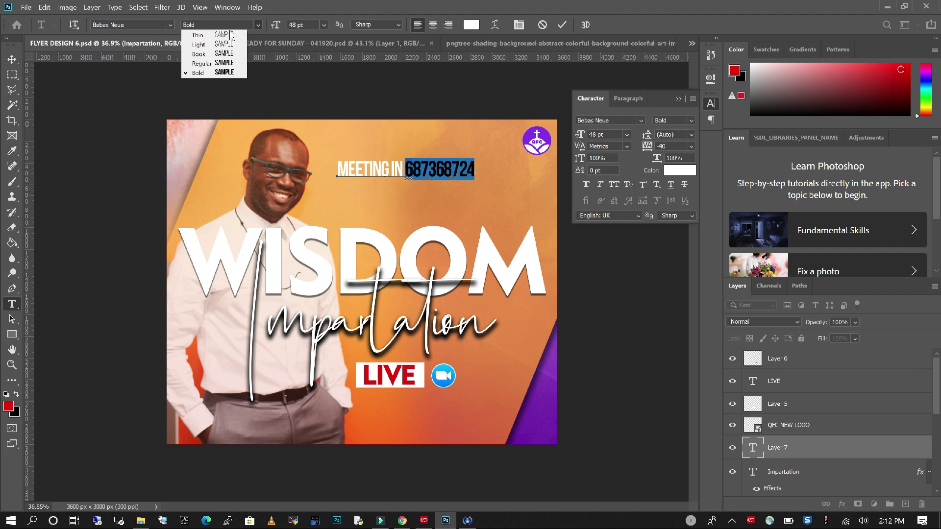
click(232, 57)
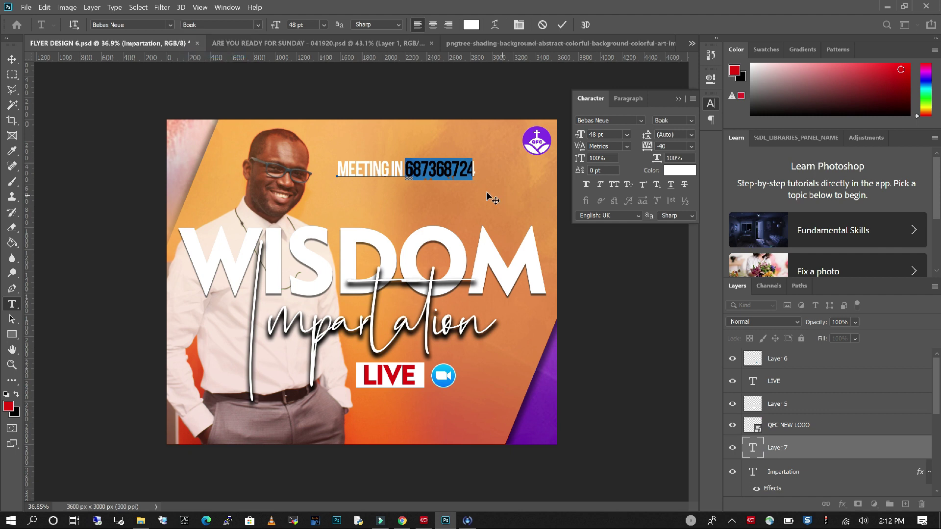
click(449, 171)
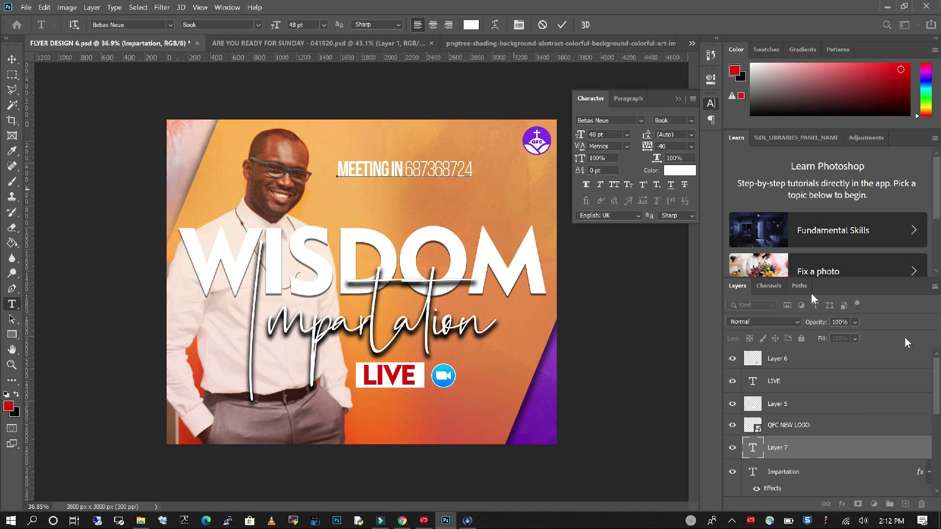
- Give the MEETING IN line a Multiply drop shadow: 7 px distance, 11% spread, 24 px size
click(797, 444)
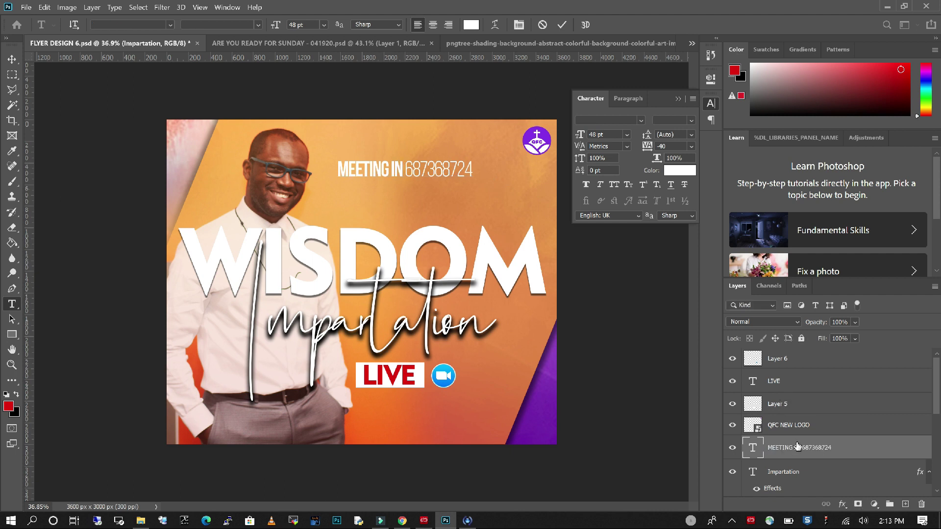
right_click(797, 442)
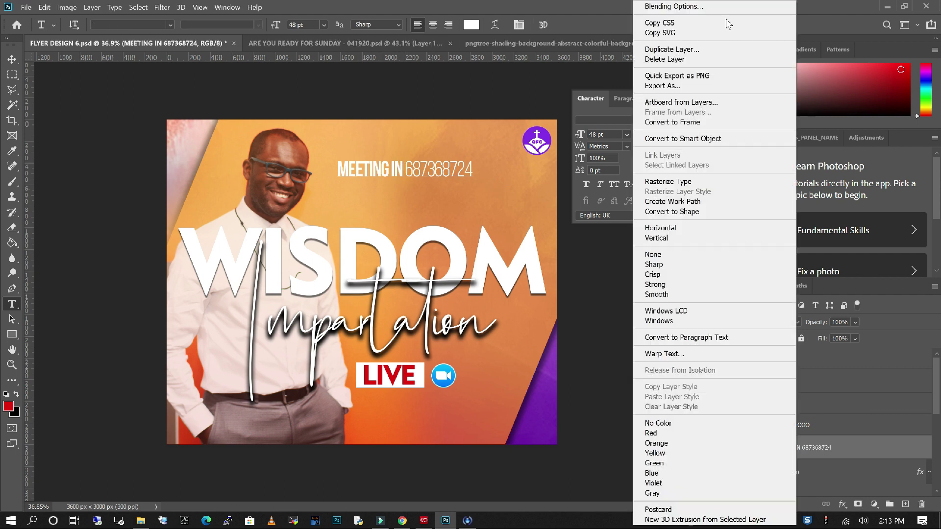
click(554, 154)
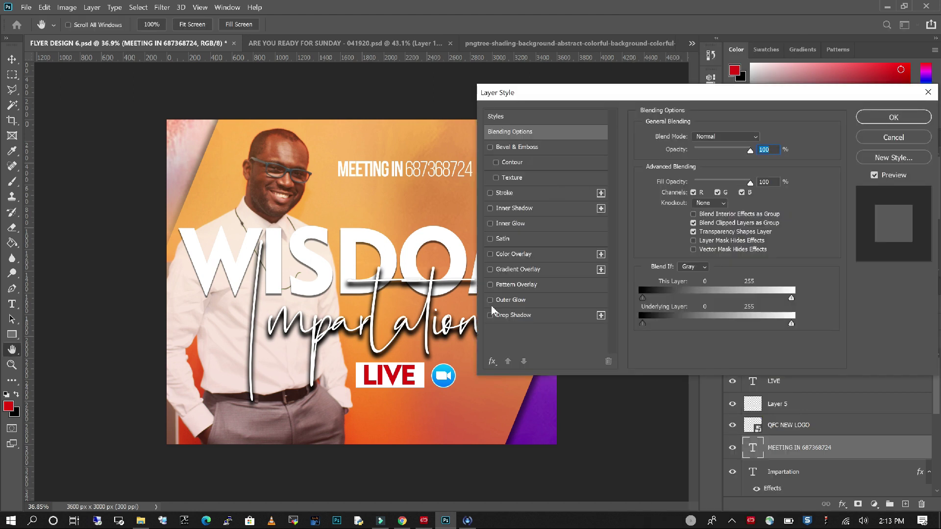
click(491, 315)
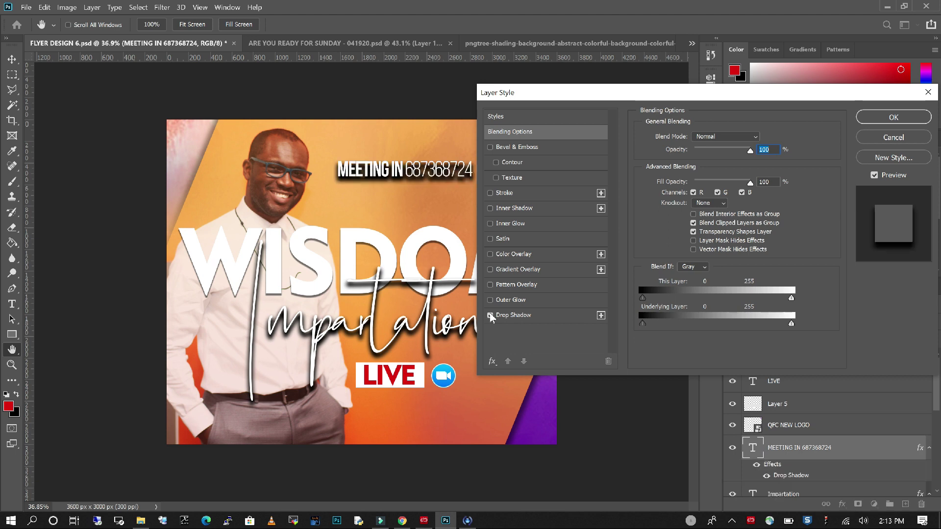
click(568, 315)
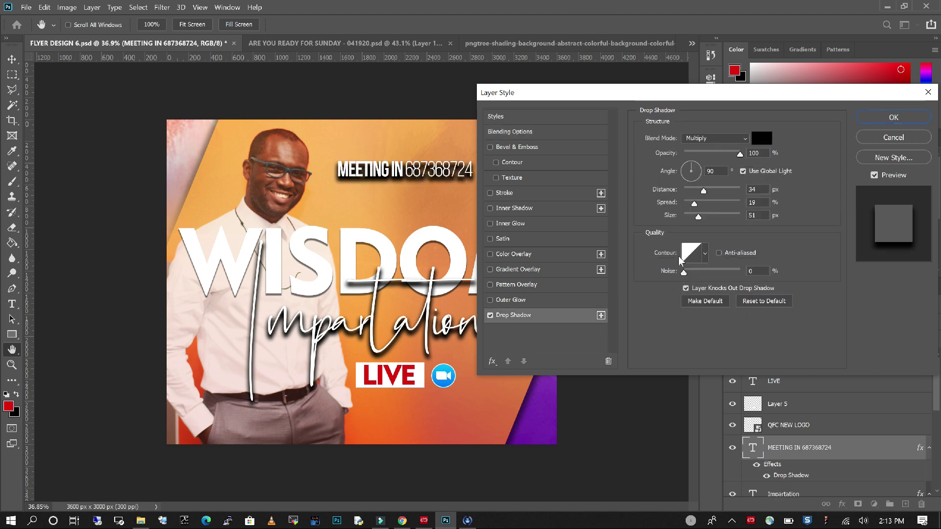
drag(705, 191, 693, 223)
key(ctrl+z)
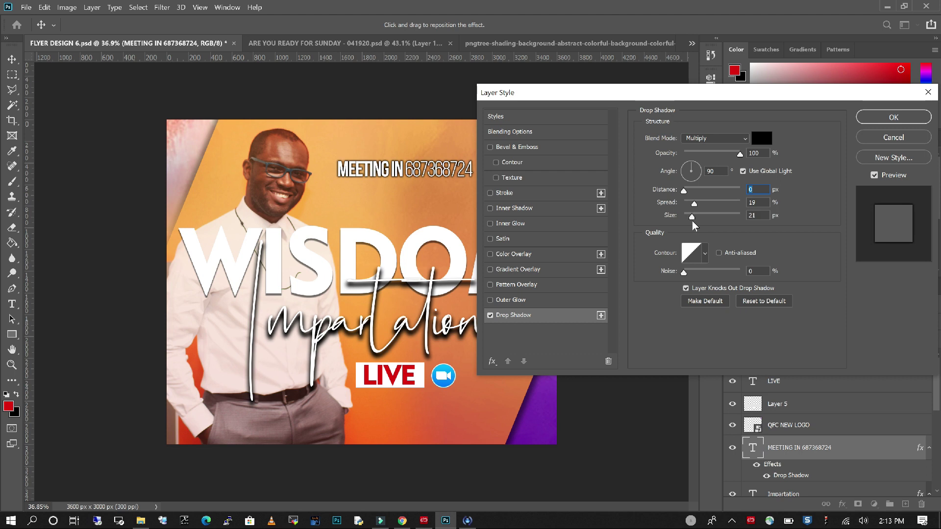
drag(686, 193, 693, 207)
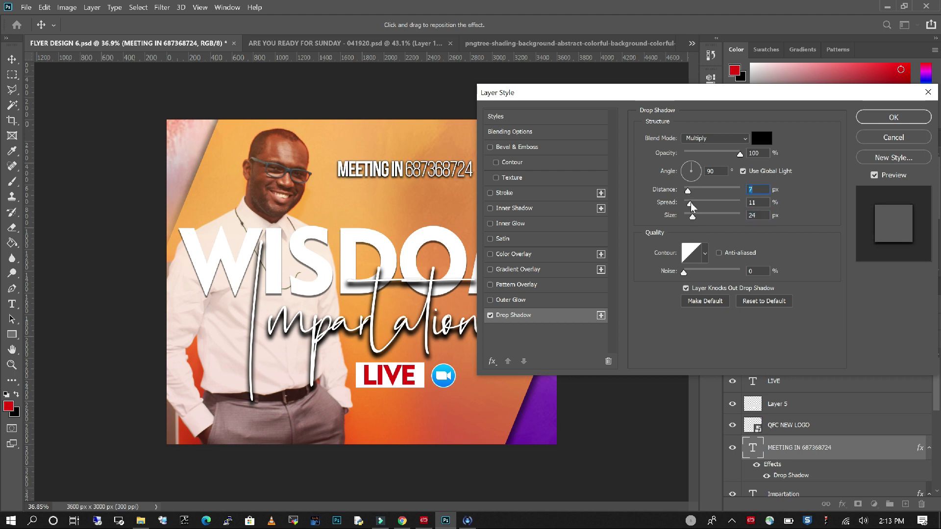
click(693, 207)
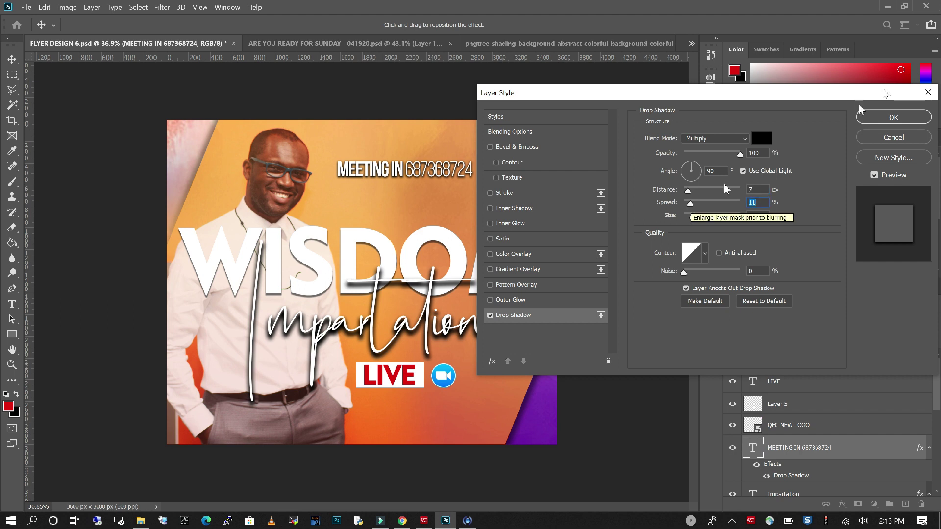
key(Return)
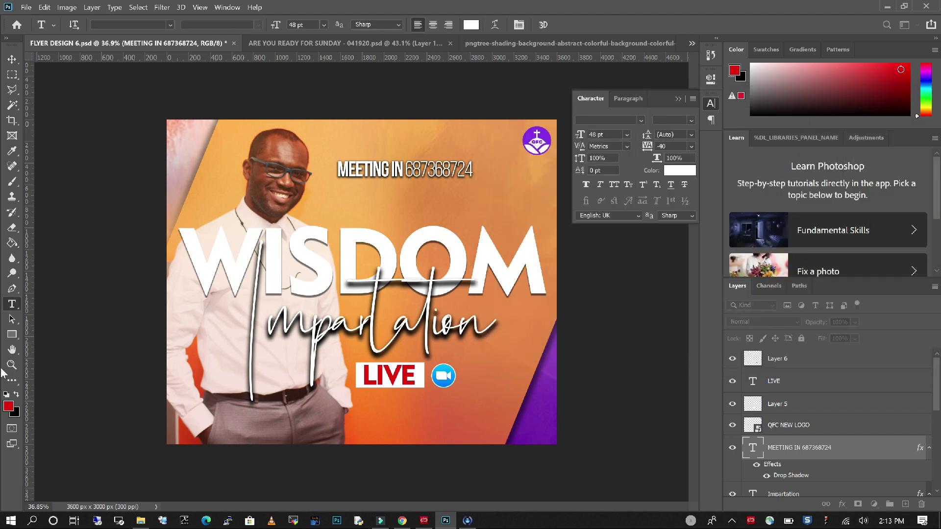
- Correct the text from MEETING IN to MEETING ID
key(t)
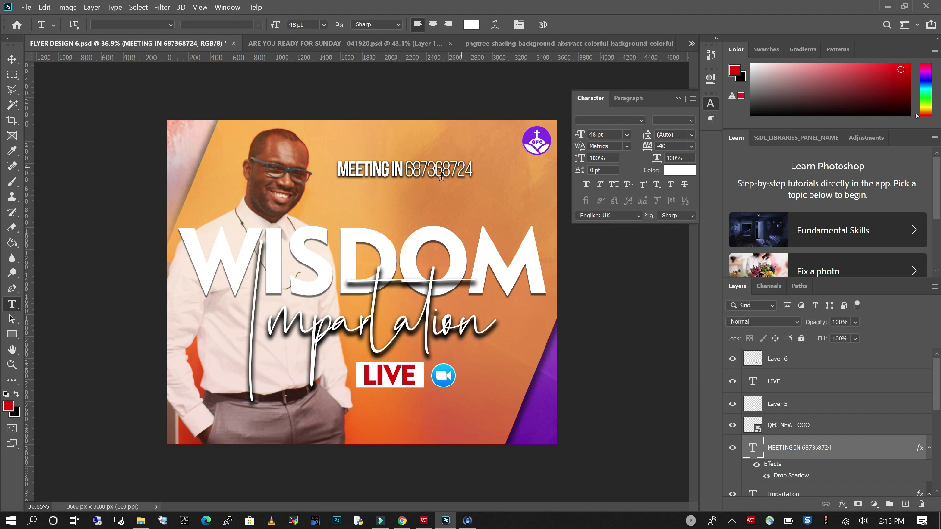
click(400, 170)
key(BackSpace)
text(D)
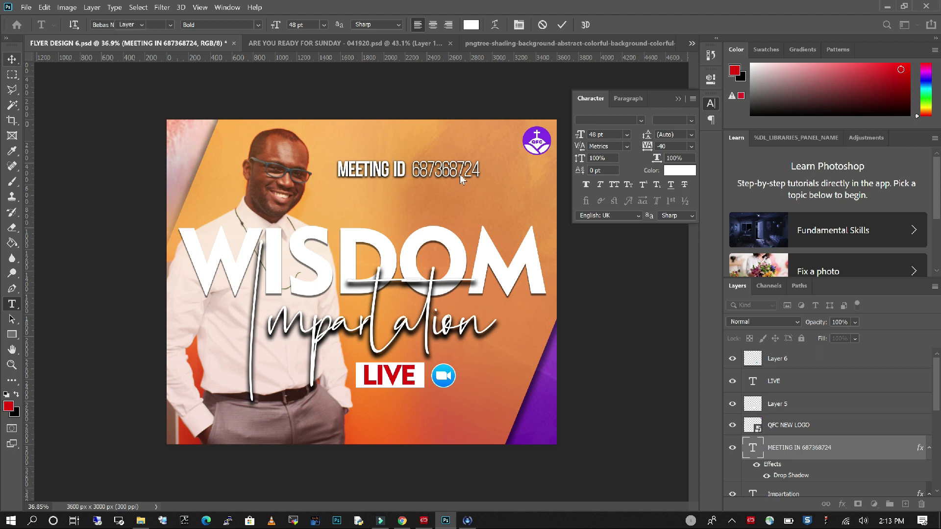
- Move the MEETING ID 687368724 line under the LIVE badge and scale it to about 84%
drag(455, 306, 476, 405)
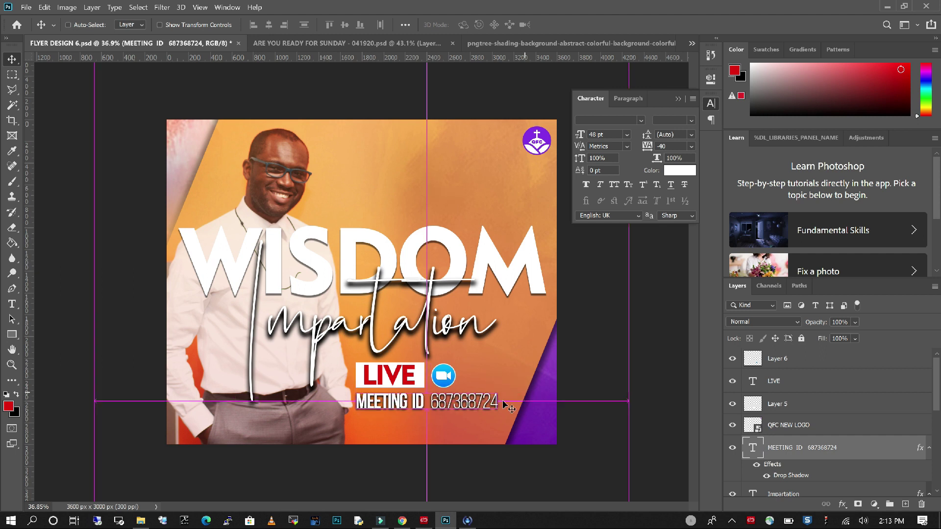
key(ctrl+t)
drag(497, 412, 476, 408)
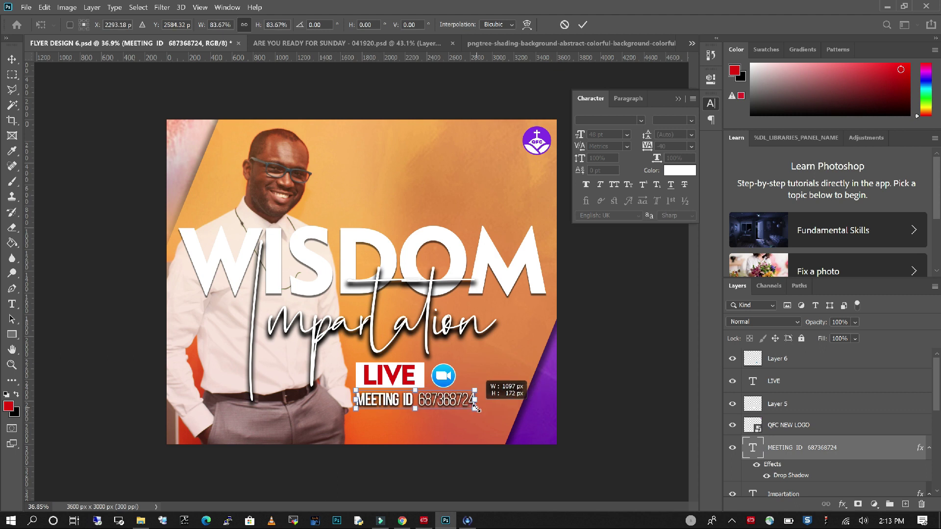
key(Return)
mouse_move(387, 399)
mouse_down()
mouse_move(533, 401)
mouse_move(386, 401)
mouse_up()
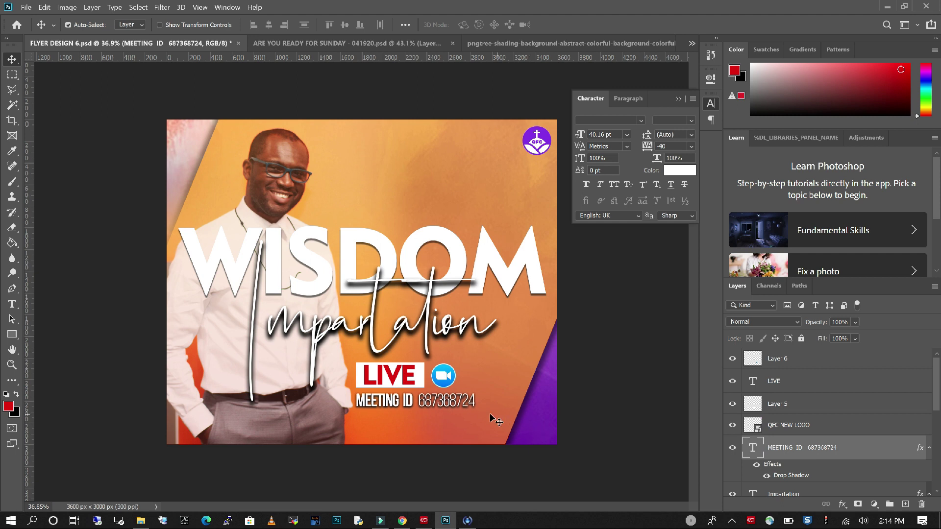
click(479, 424)
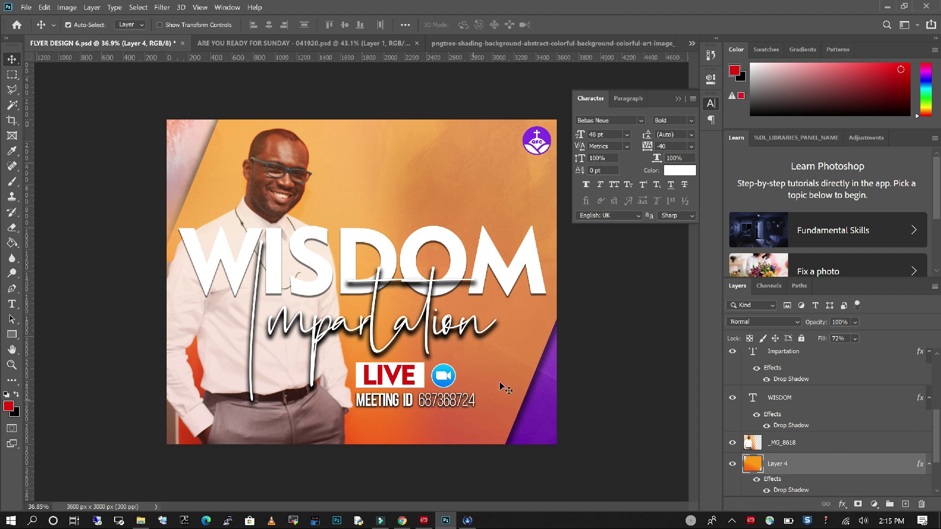
- Duplicate the MEETING ID line, shift the copy below it, and retype it as TODAY 7PM
click(421, 408)
drag(834, 367, 905, 504)
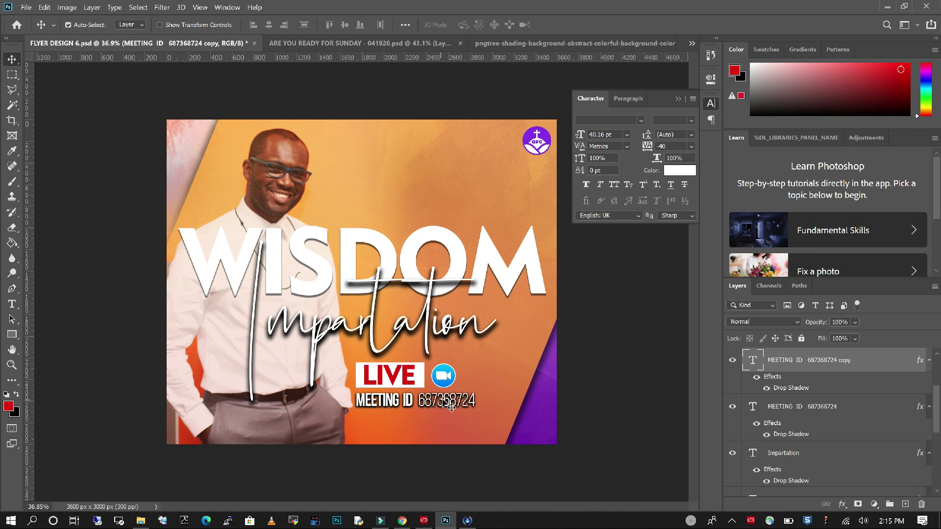
mouse_move(444, 415)
mouse_down()
mouse_move(443, 433)
mouse_move(444, 420)
mouse_up()
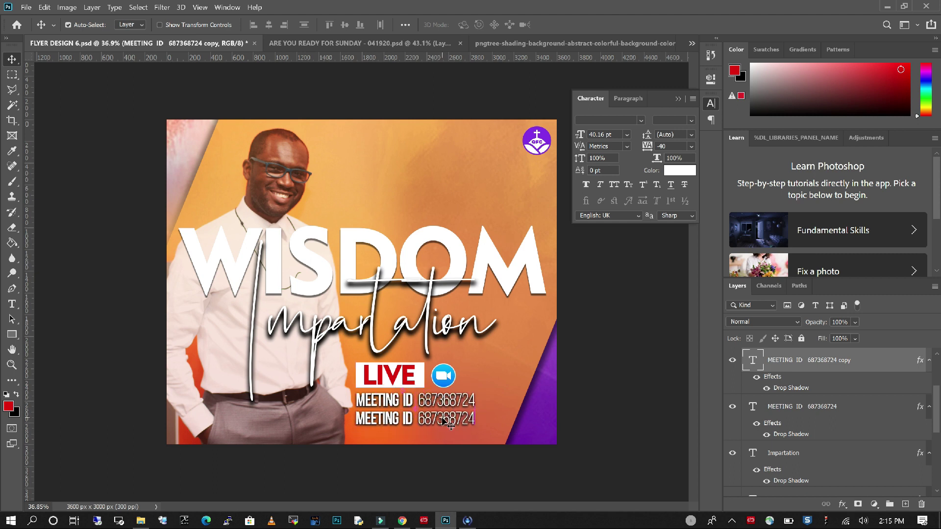
click(13, 306)
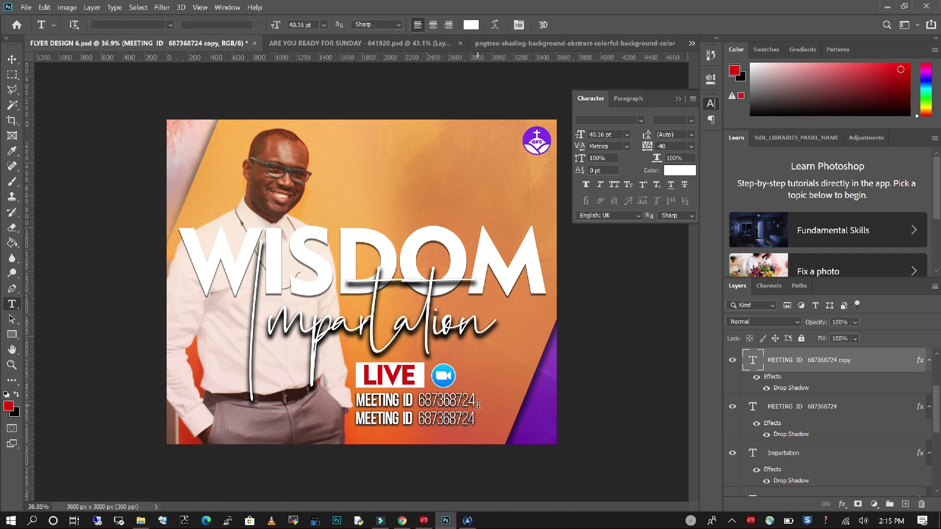
click(414, 422)
key(ctrl+a)
text(TODAY)
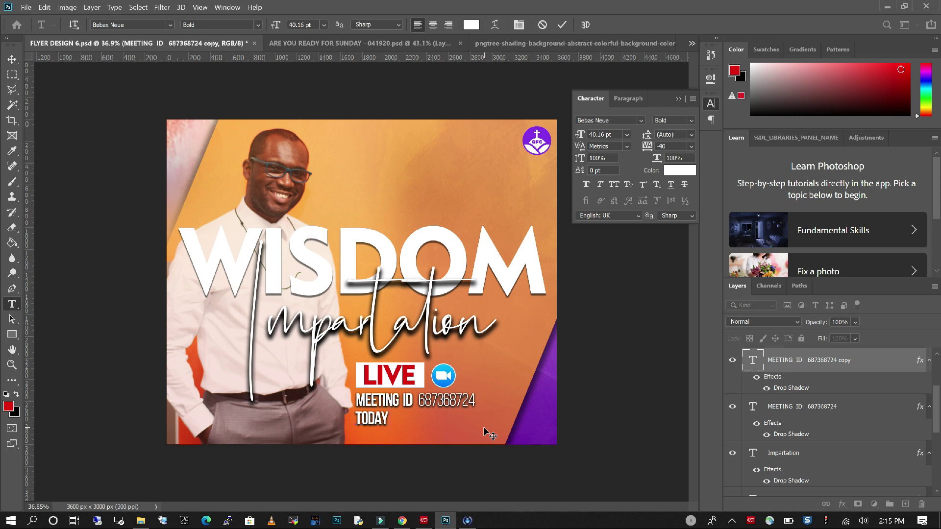
text( 7PM)
- Set TODAY 7PM in the Geometr415 Blk BT font, then select the word TODAY
drag(412, 420, 344, 430)
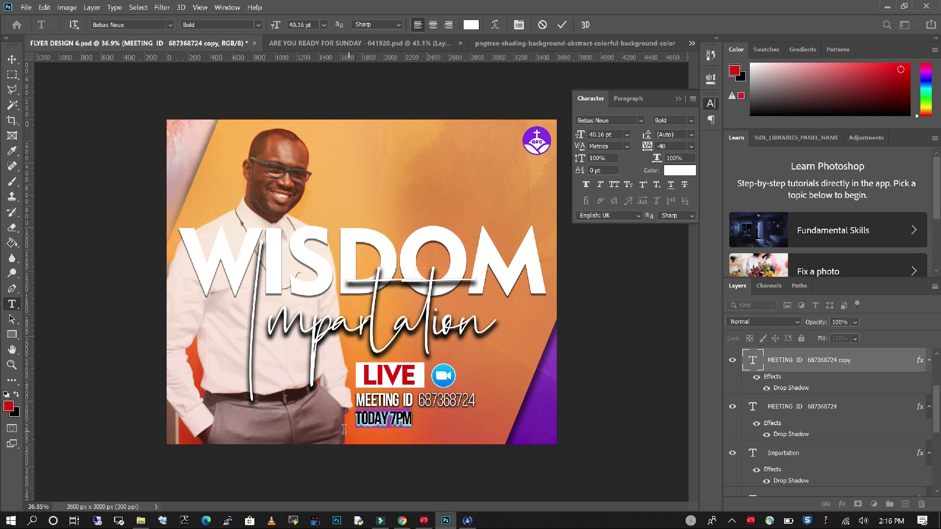
click(171, 25)
click(147, 64)
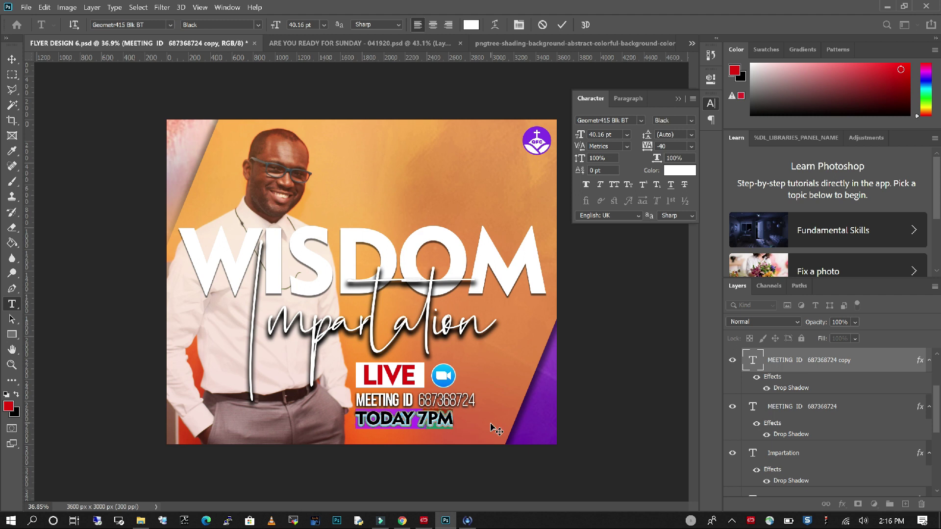
click(11, 58)
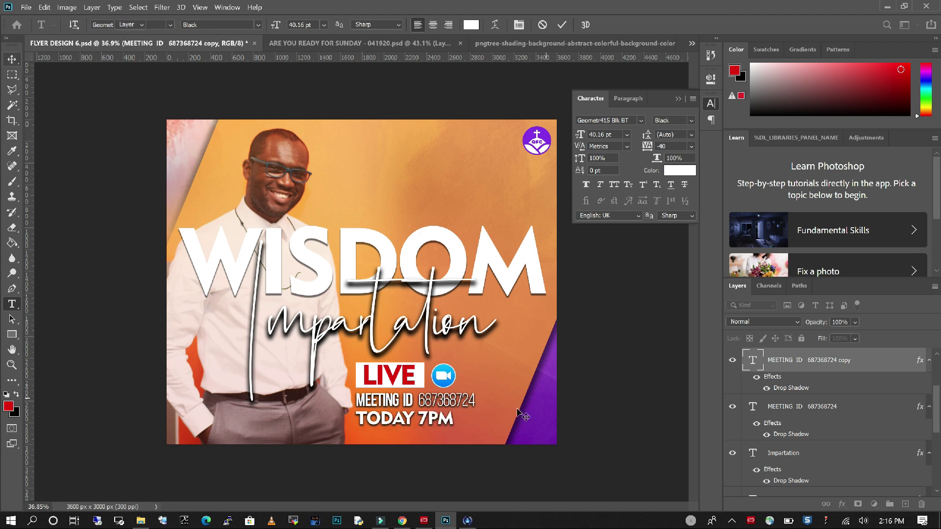
click(15, 306)
drag(414, 419, 328, 419)
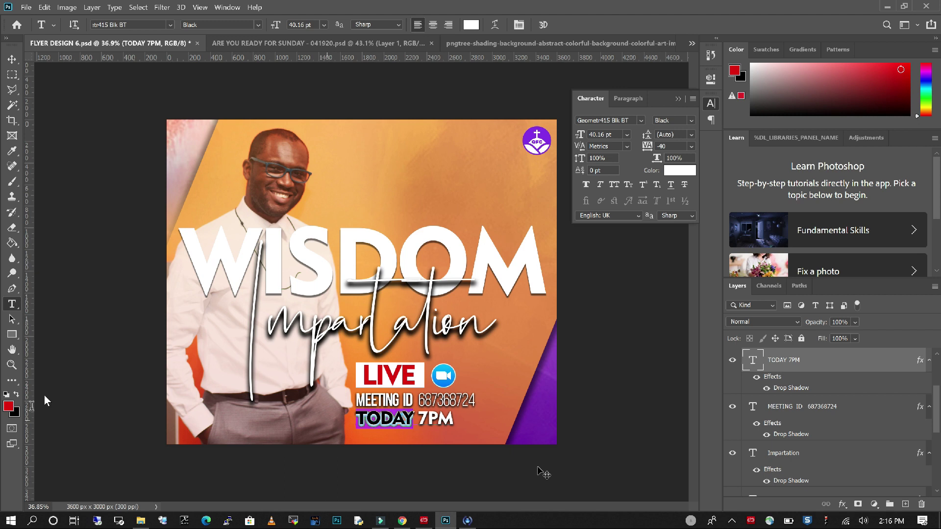
- Make the word TODAY black and remove the drop shadow from the TODAY 7PM layer
key(x)
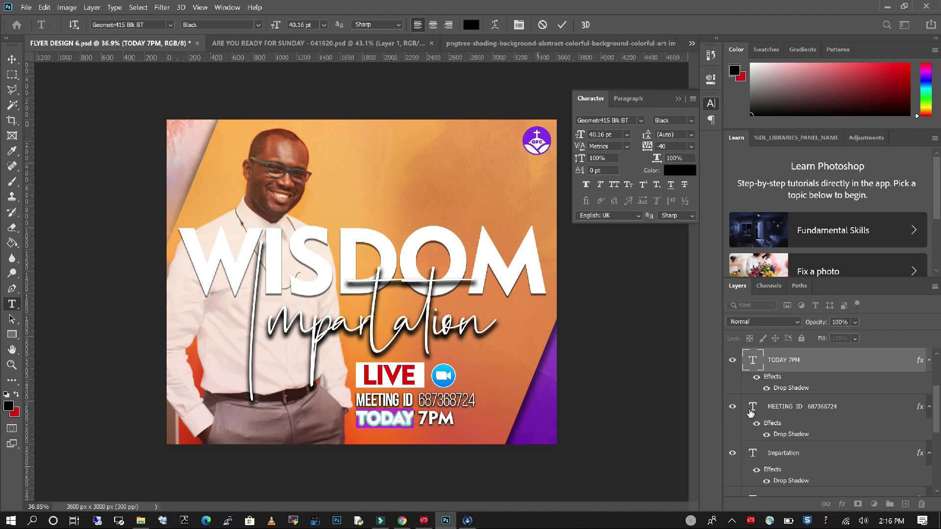
key(ctrl+h)
right_click(800, 367)
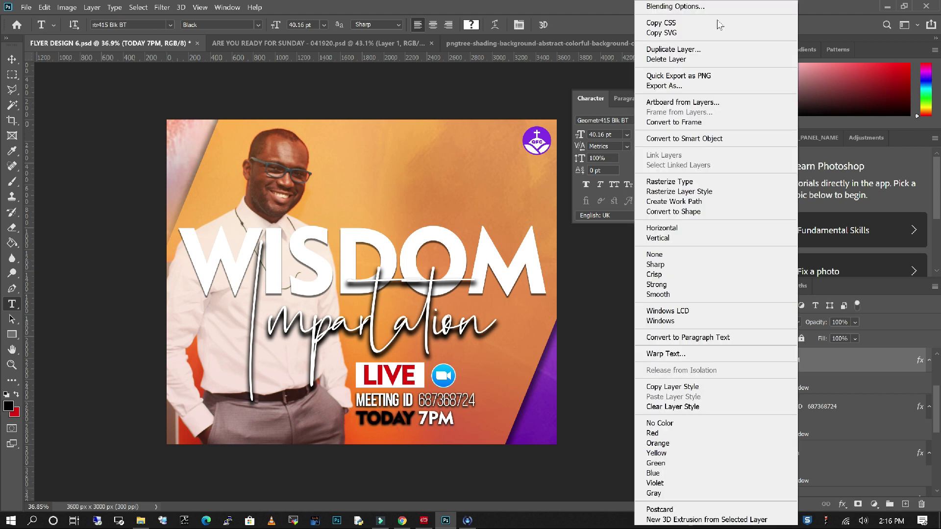
click(696, 6)
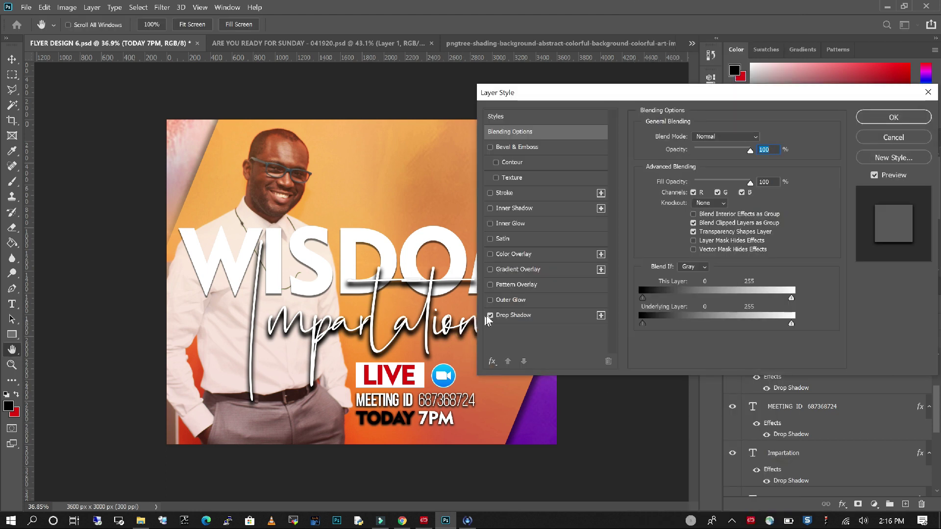
click(490, 314)
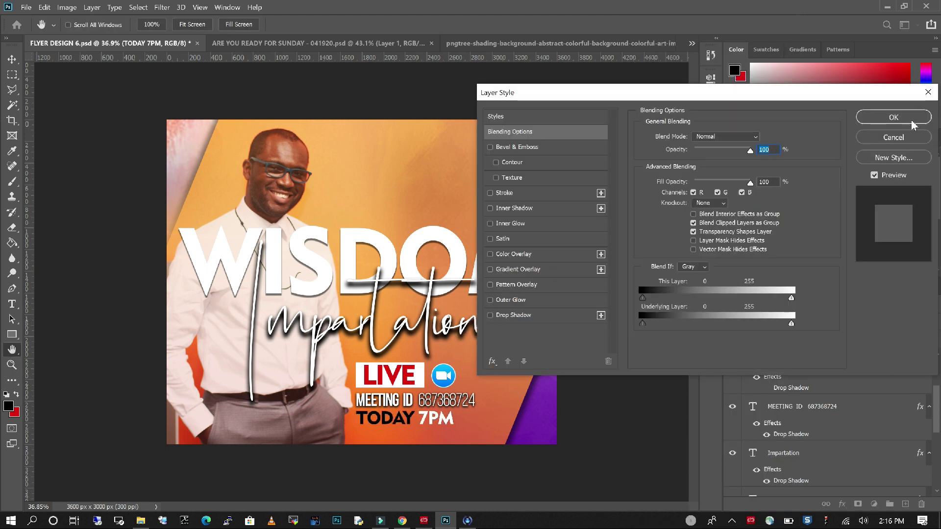
key(Return)
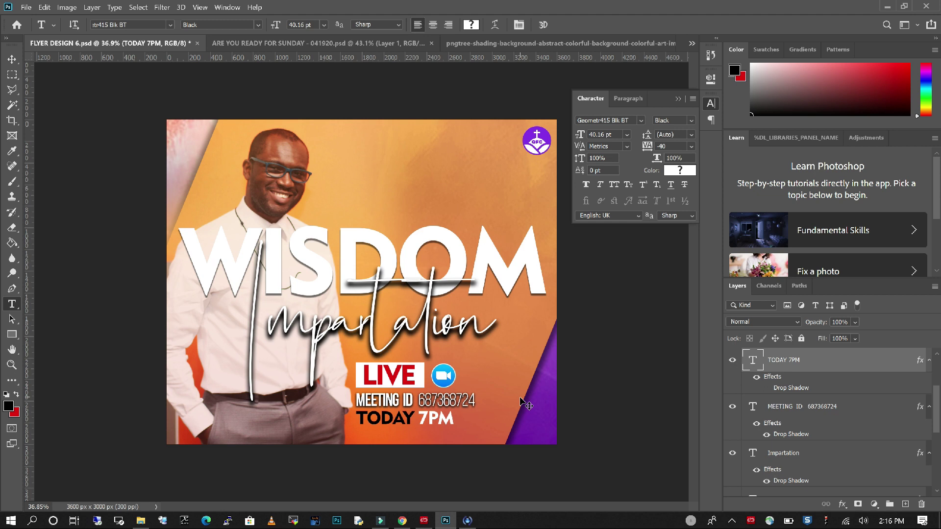
- Enlarge the TODAY 7PM line to about 49.46 pt, matching the MEETING ID width
key(ctrl+t)
drag(456, 431, 475, 446)
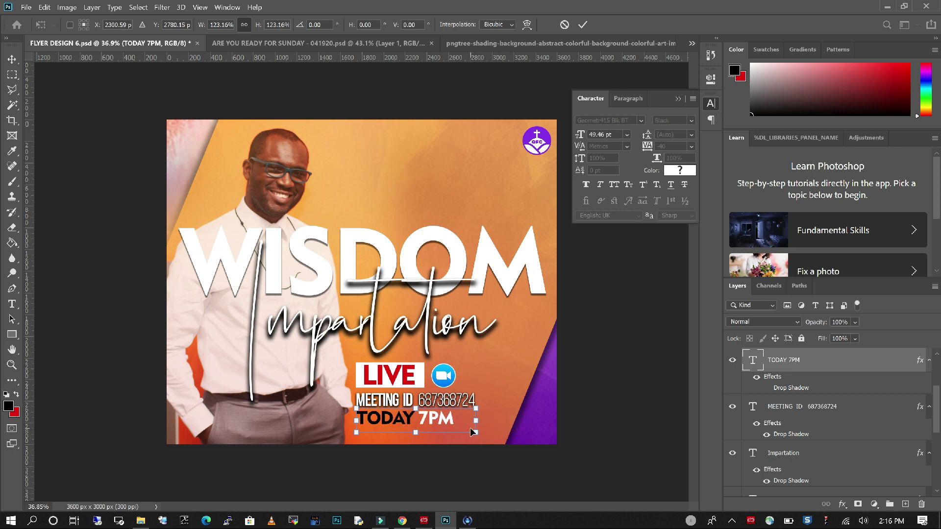
key(Return)
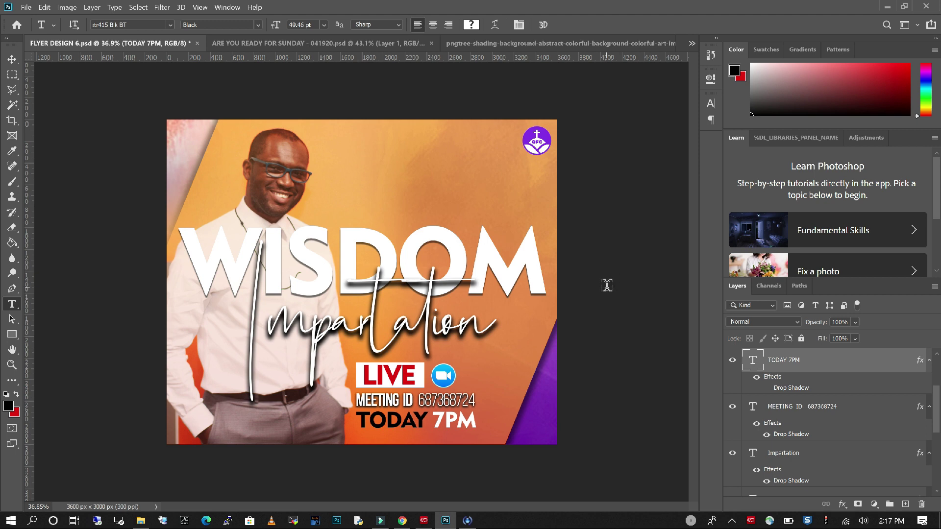
- Duplicate the MEETING ID layer and retype the copy as SERVICE beside Impartation
click(12, 59)
click(460, 407)
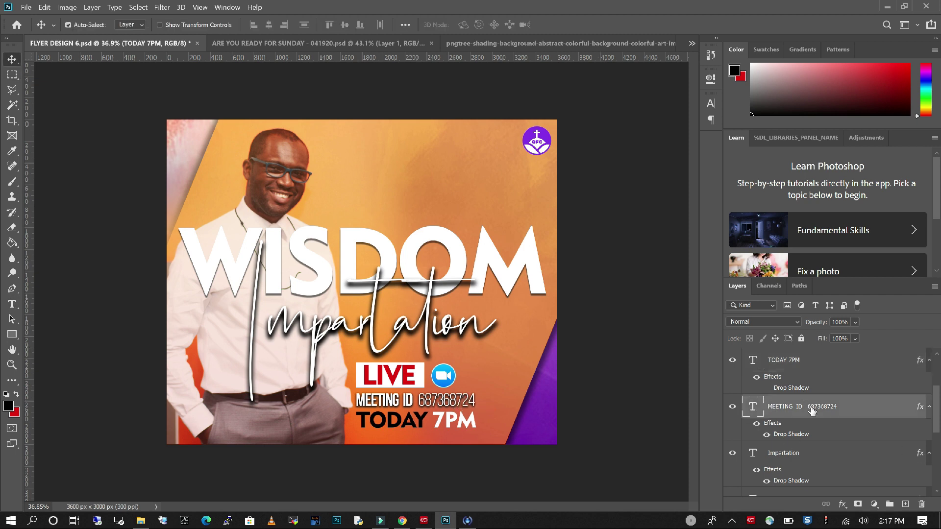
drag(828, 419, 424, 162)
click(11, 305)
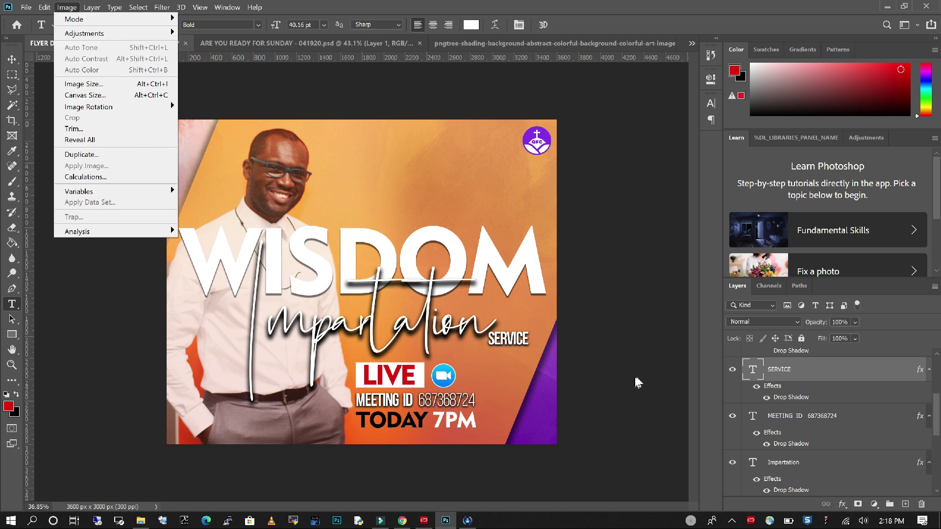
click(637, 383)
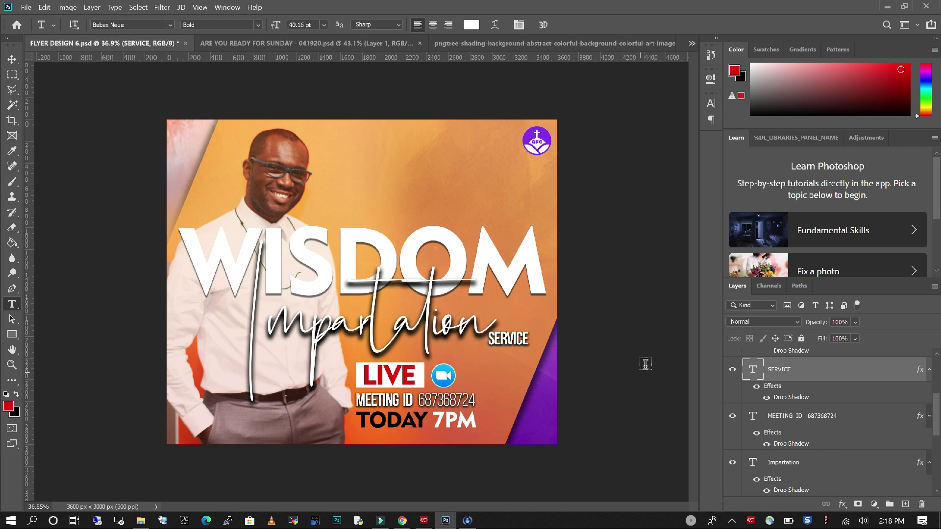
- Resize the SERVICE text and raise it to sit just under the M of WISDOM
click(11, 60)
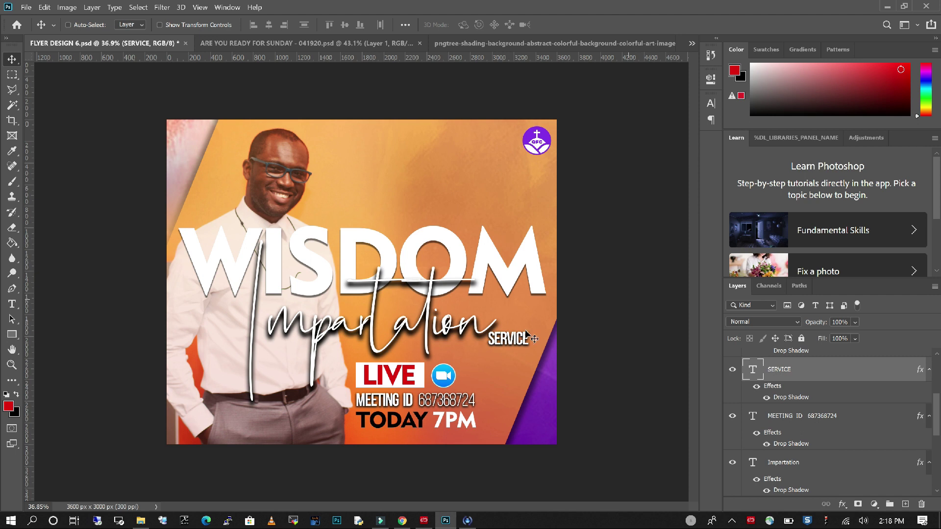
key(ctrl+t)
drag(534, 327, 542, 323)
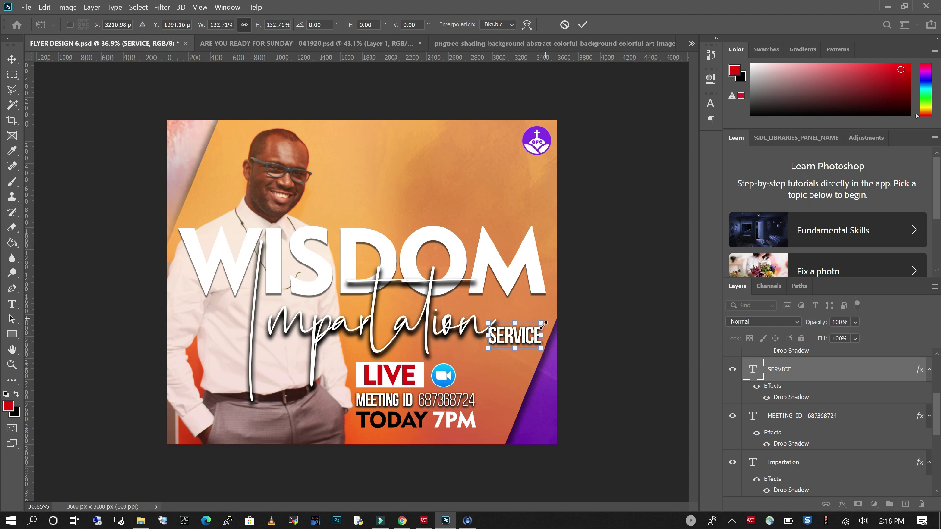
drag(542, 323, 541, 327)
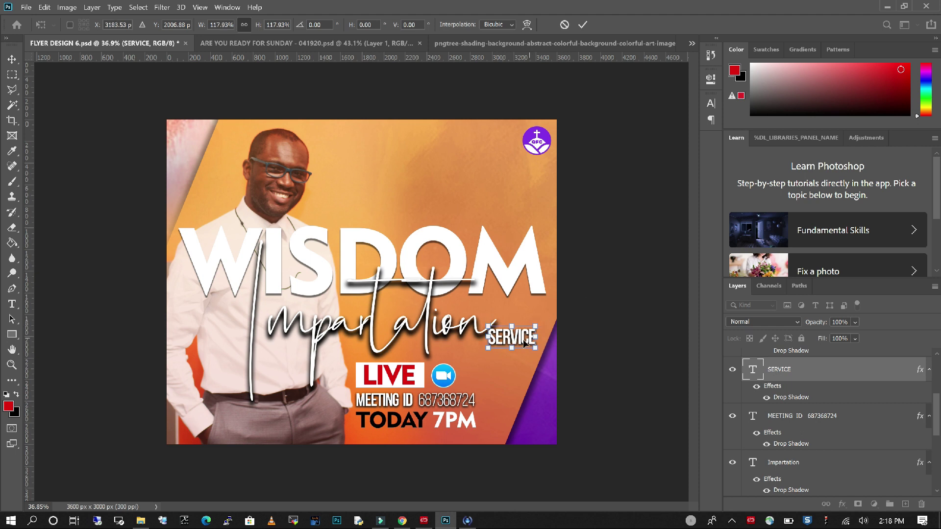
key(Return)
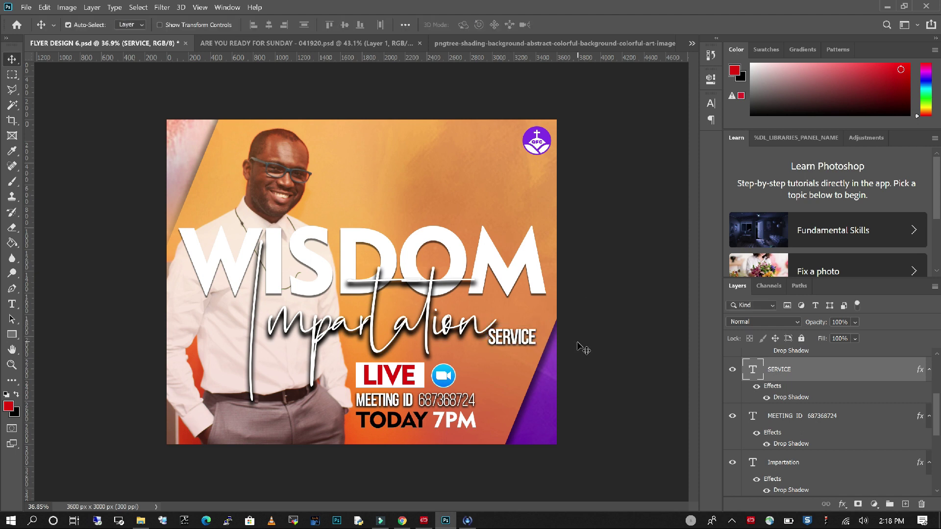
click(539, 331)
drag(524, 342, 523, 313)
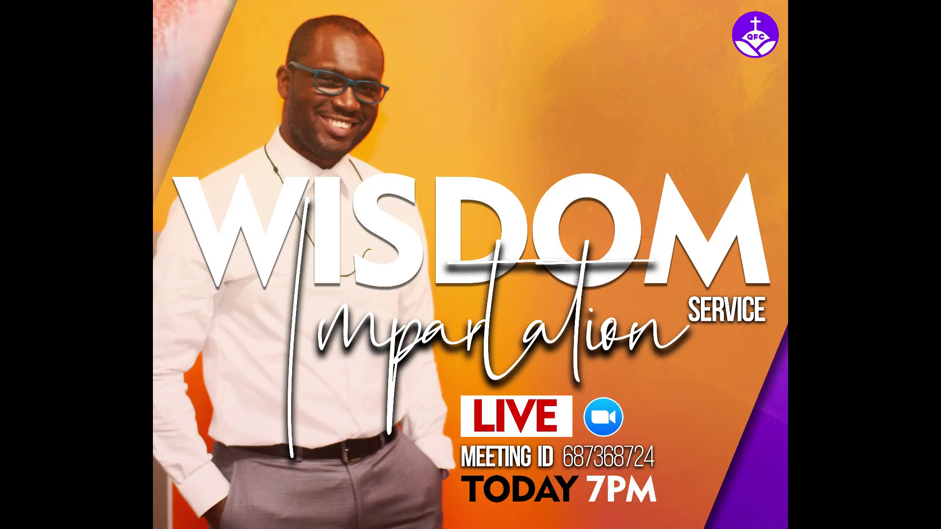